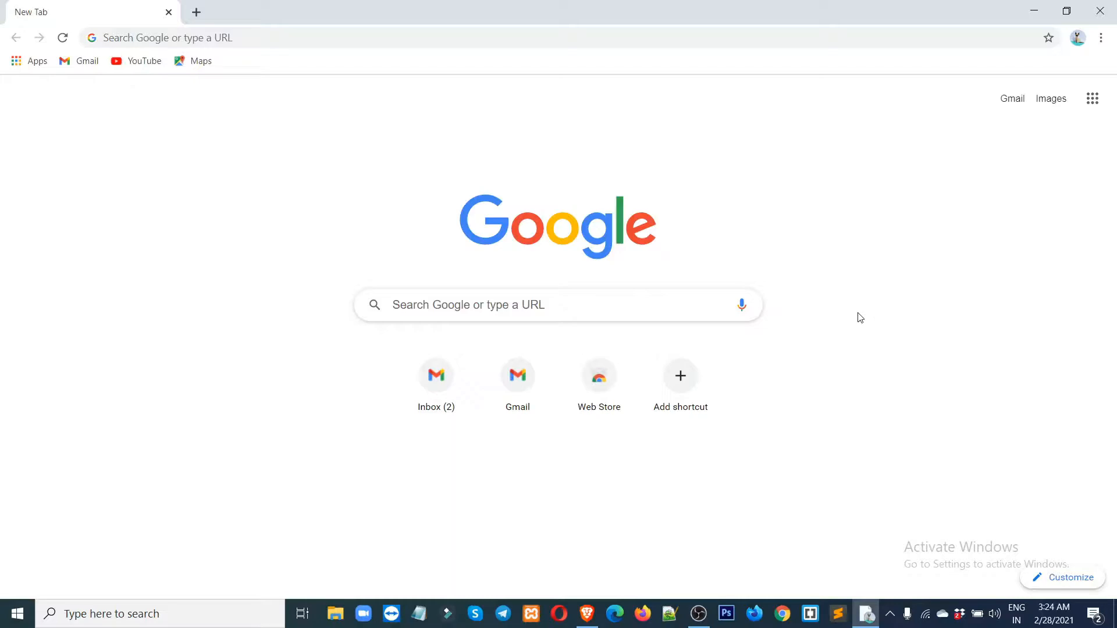
Load gmail.com in Chrome to reach Google's 'Choose an account' page.
click(259, 36)
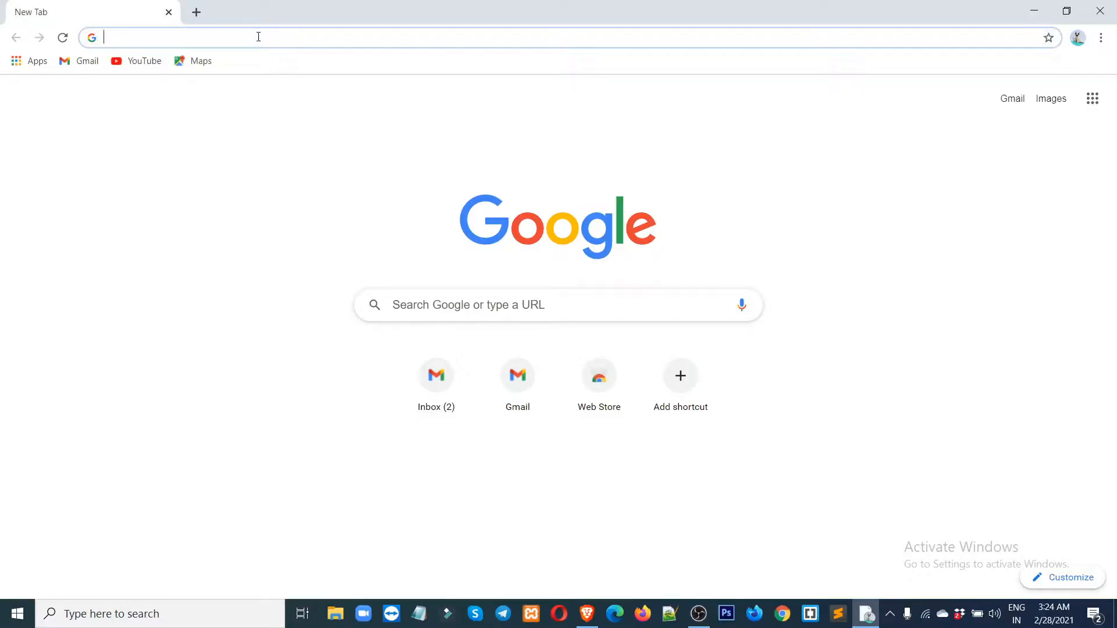
text(gmail.com)
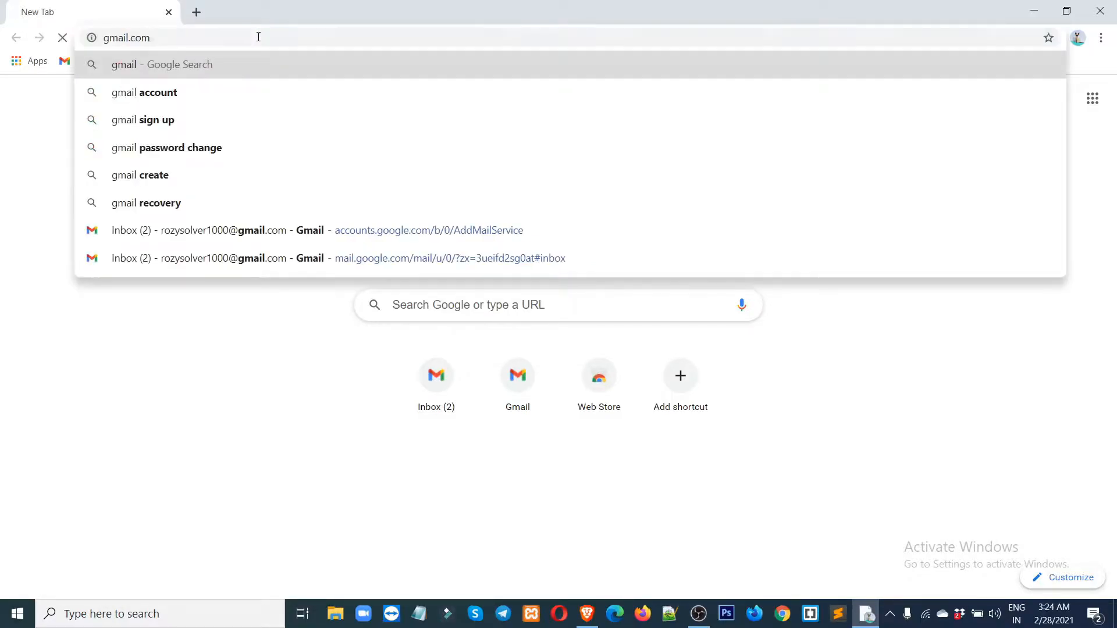
key(Return)
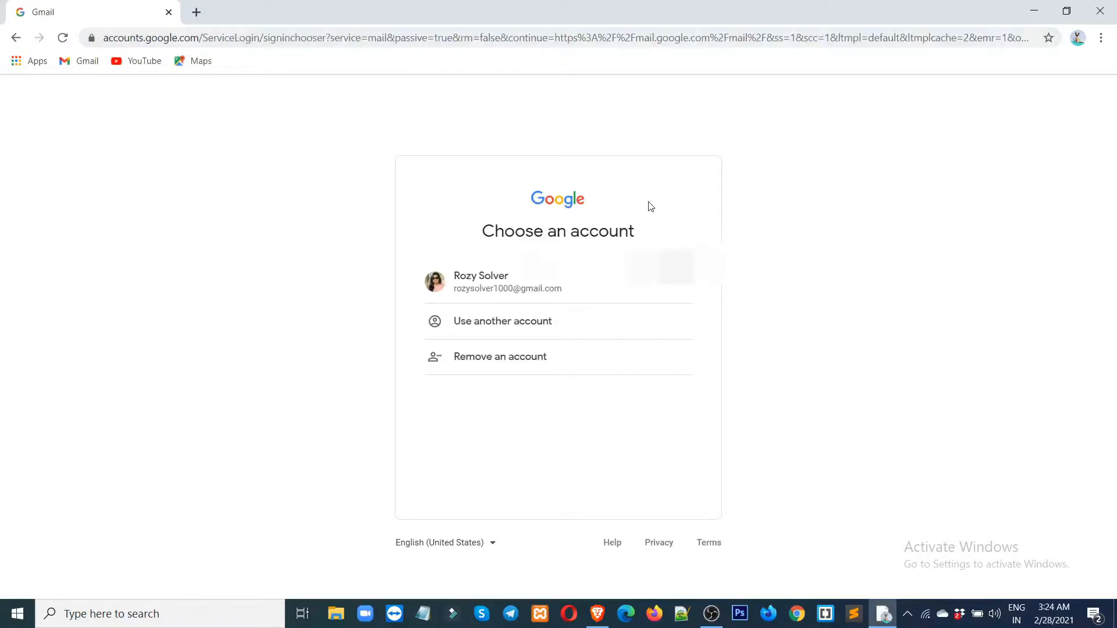
Sign in to the listed account with its password, opening the inbox with two messages.
click(495, 291)
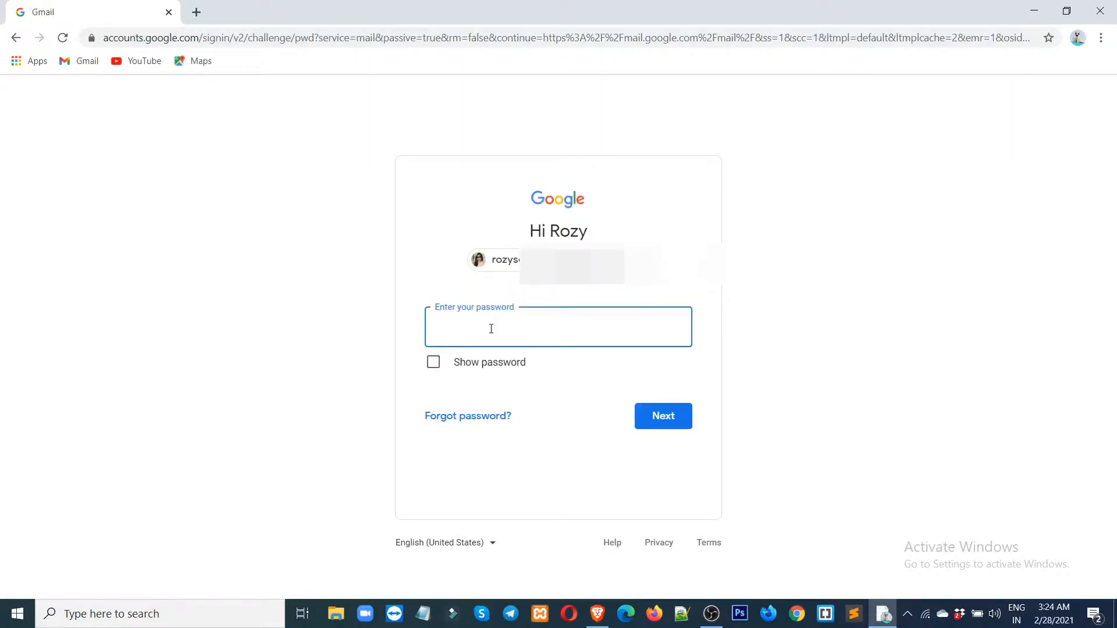
text(•••••••••••)
key(Return)
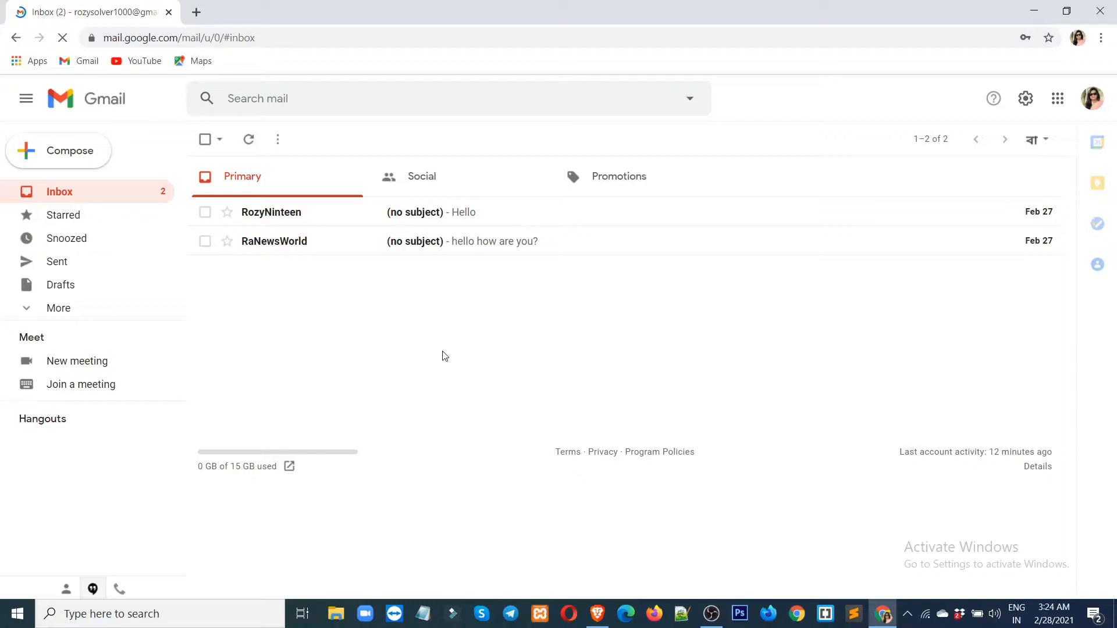
Open Gmail's full General settings, with the inbox kept open in a separate tab.
click(1027, 100)
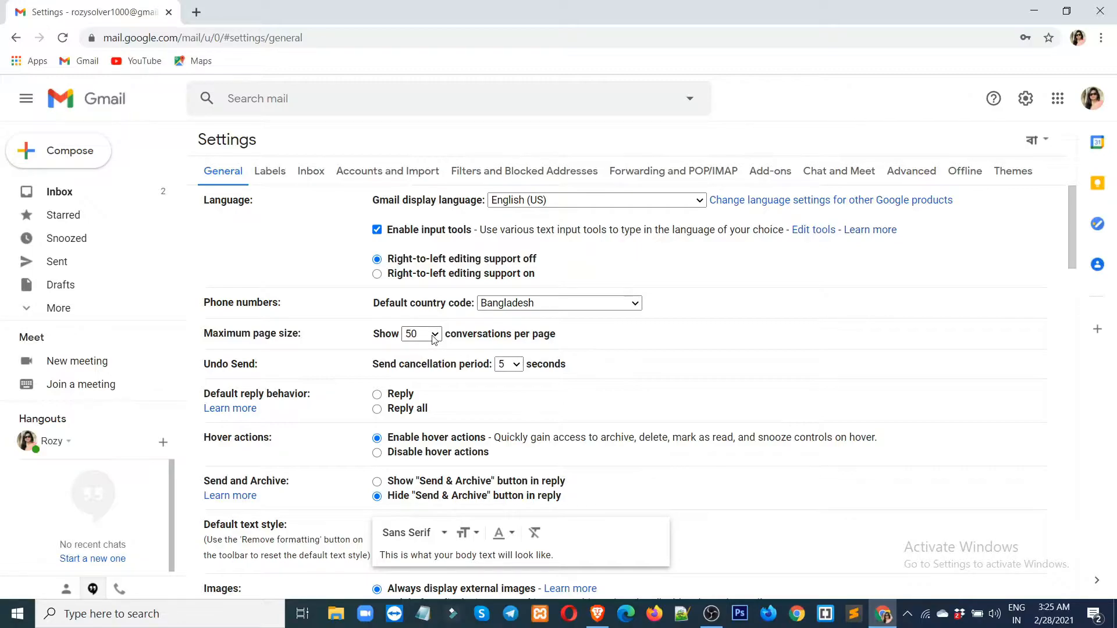
middle_click(60, 193)
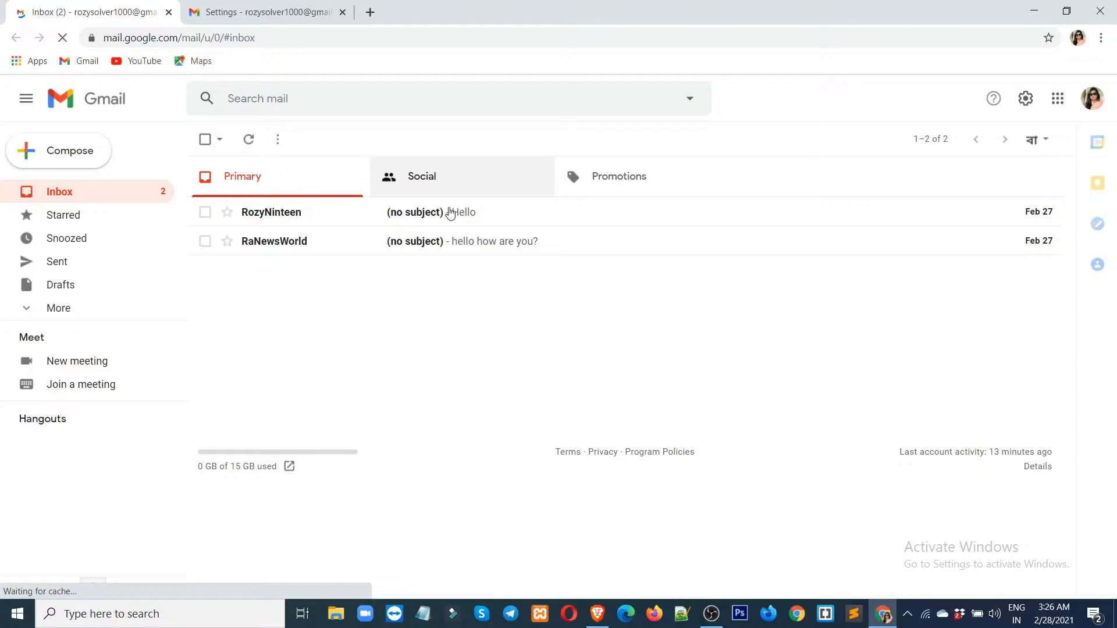
key(ctrl+Tab)
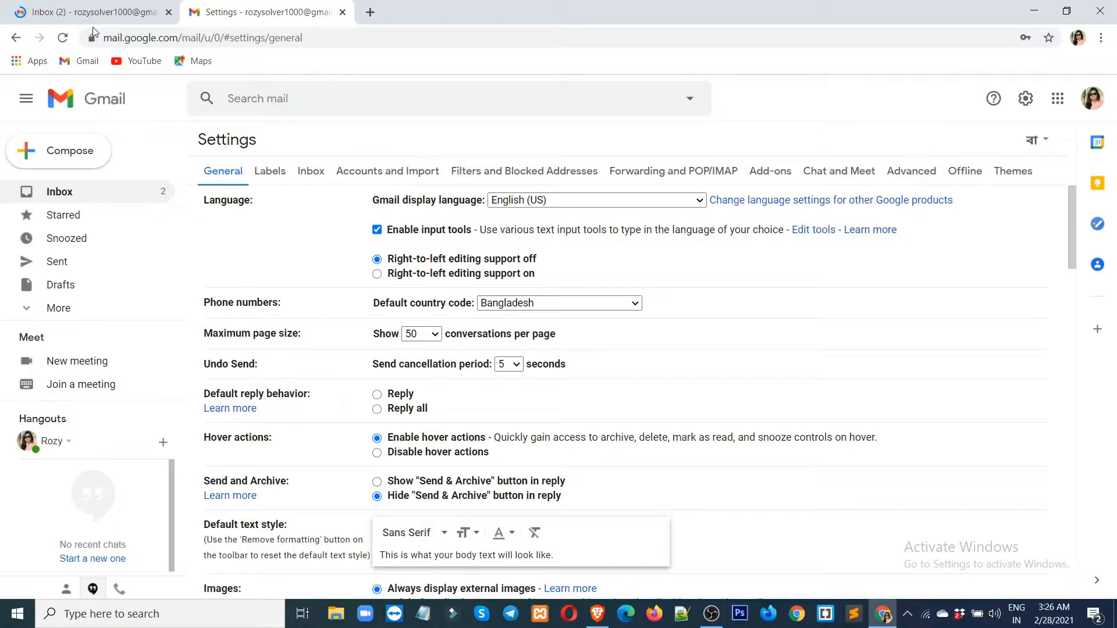
Set the Maximum page size to 100 conversations per page.
click(435, 335)
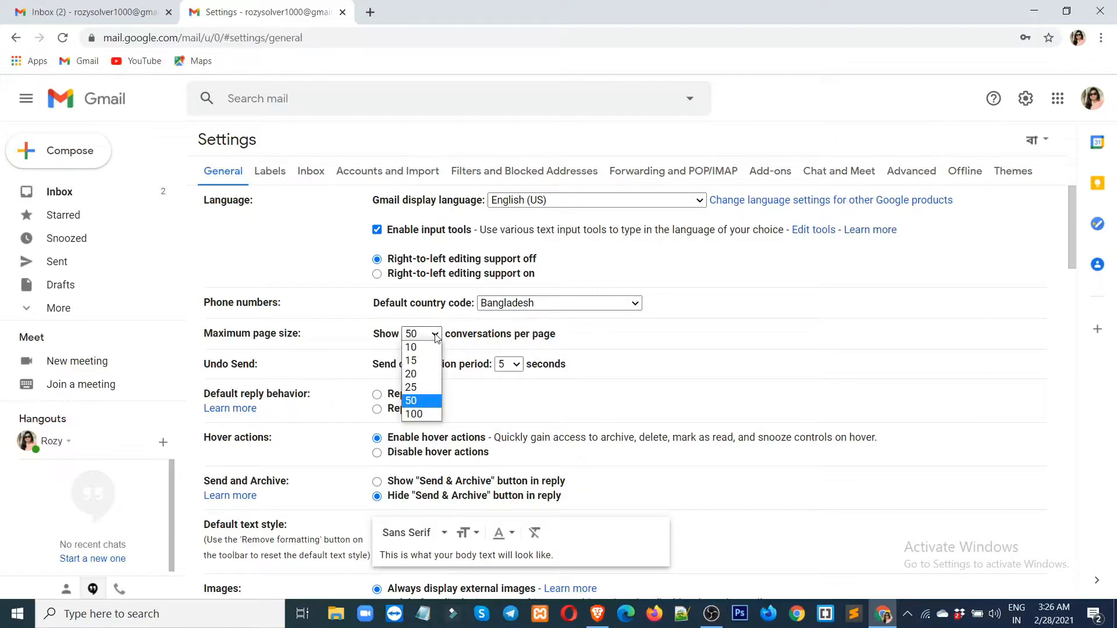
click(422, 349)
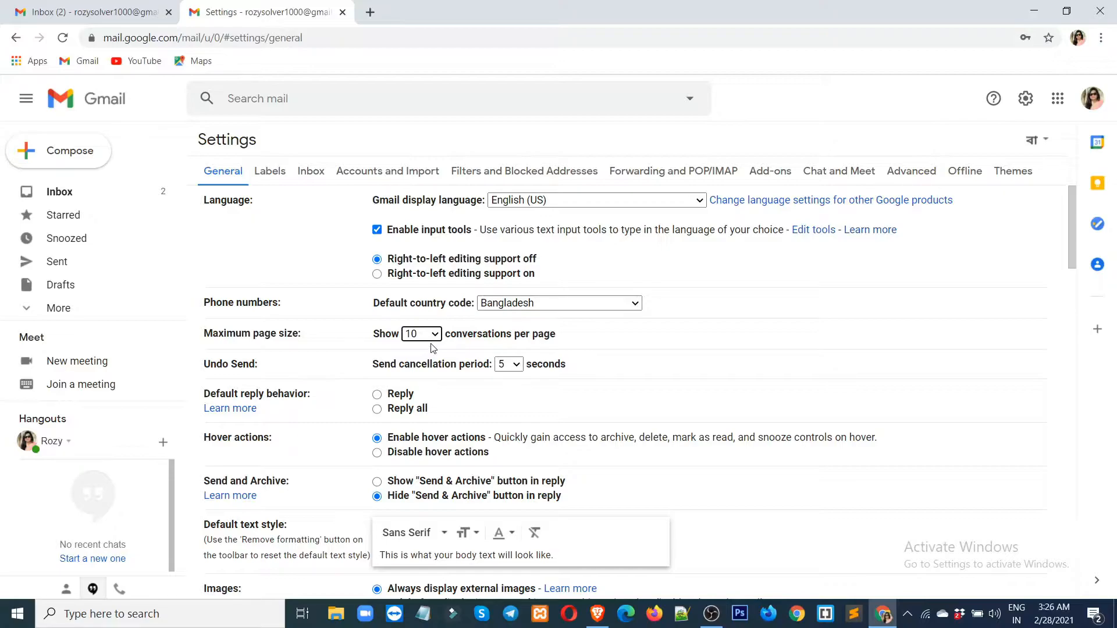
click(429, 335)
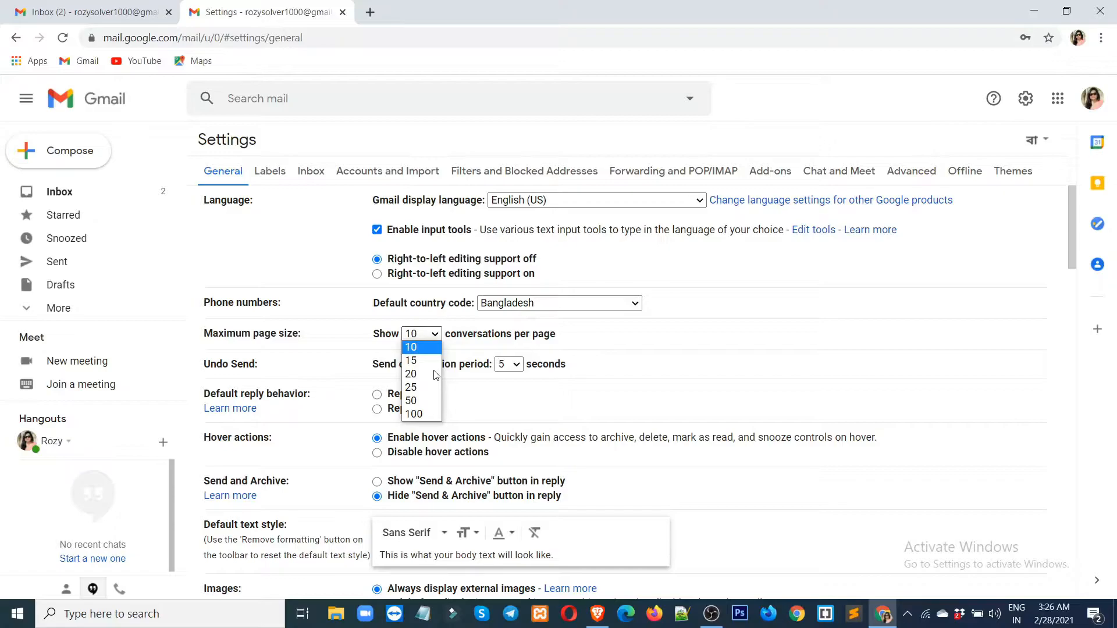
click(414, 413)
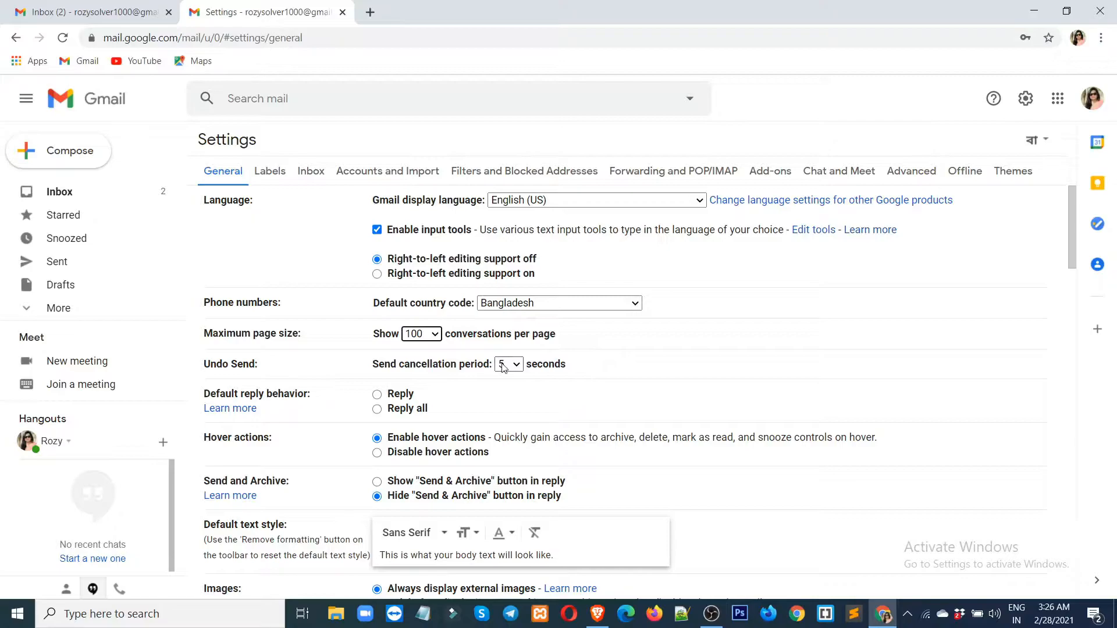
click(435, 334)
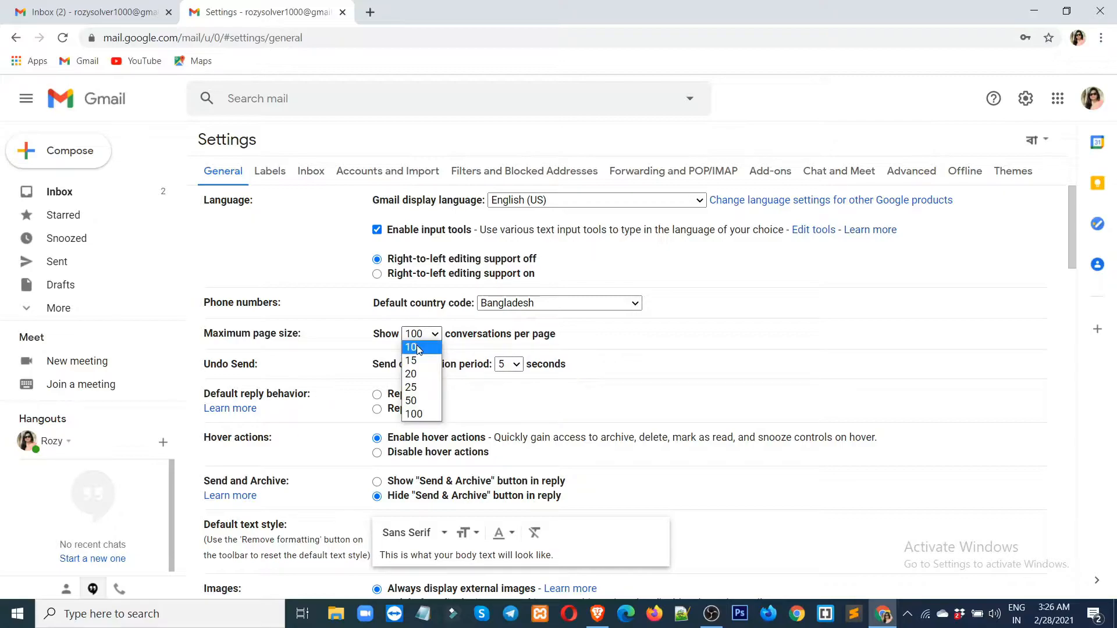
click(422, 415)
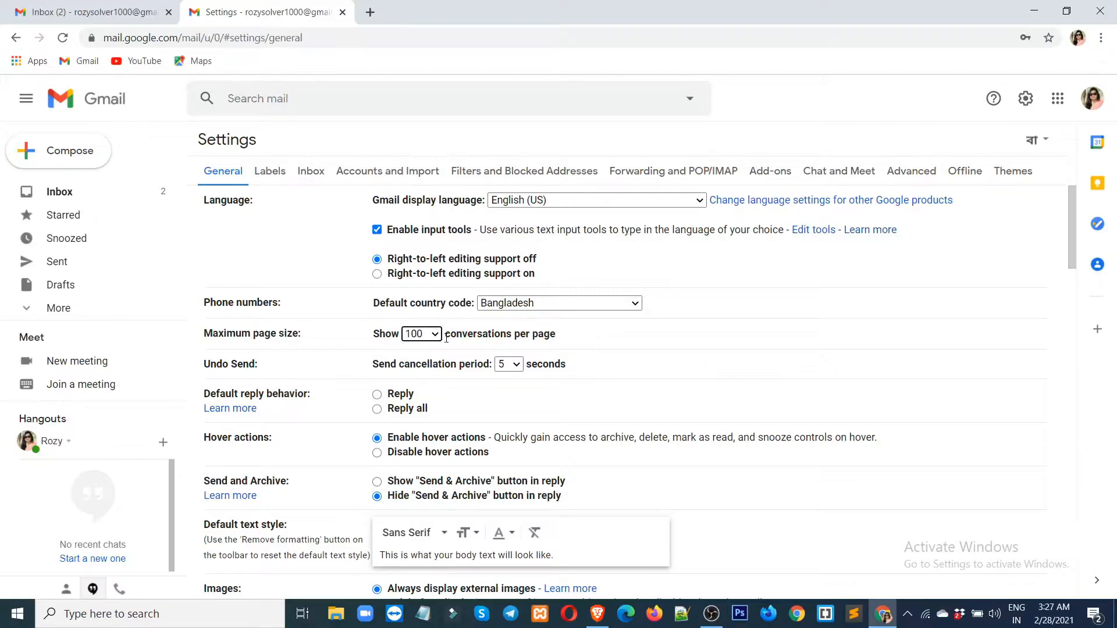
click(663, 326)
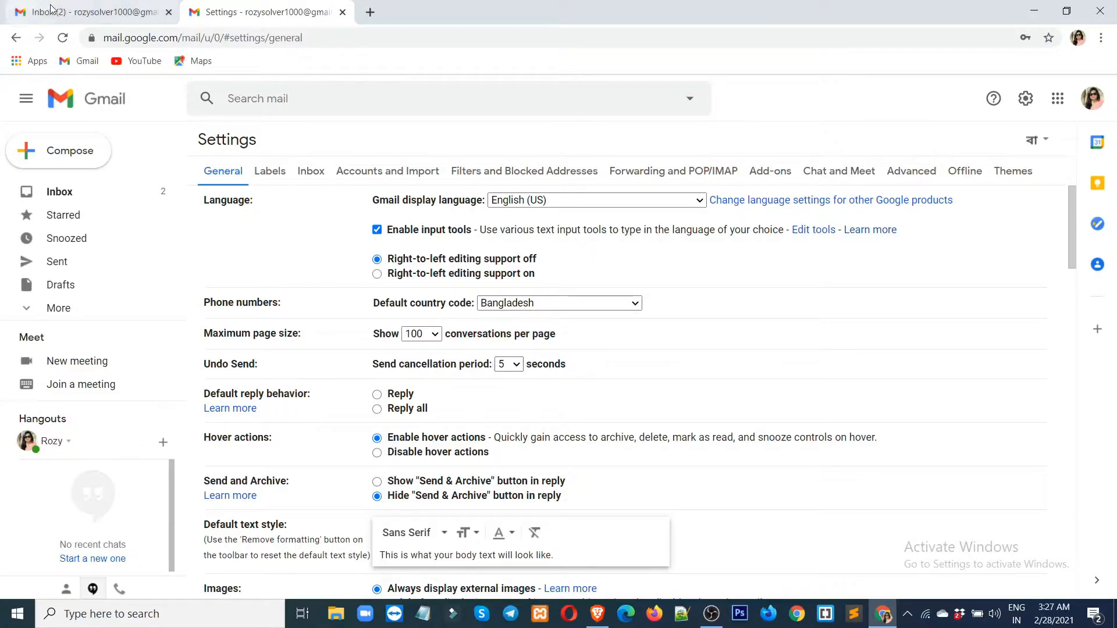
Send an email to the recipient's address with subject 'tutorial' and body 'Hi How are you?'.
click(96, 13)
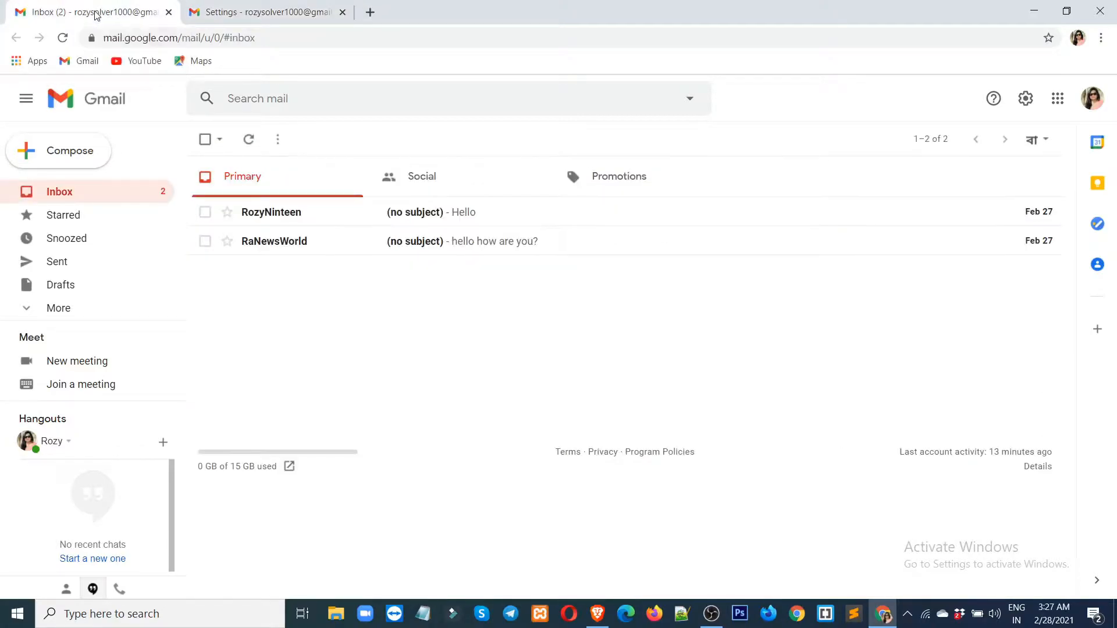
click(64, 158)
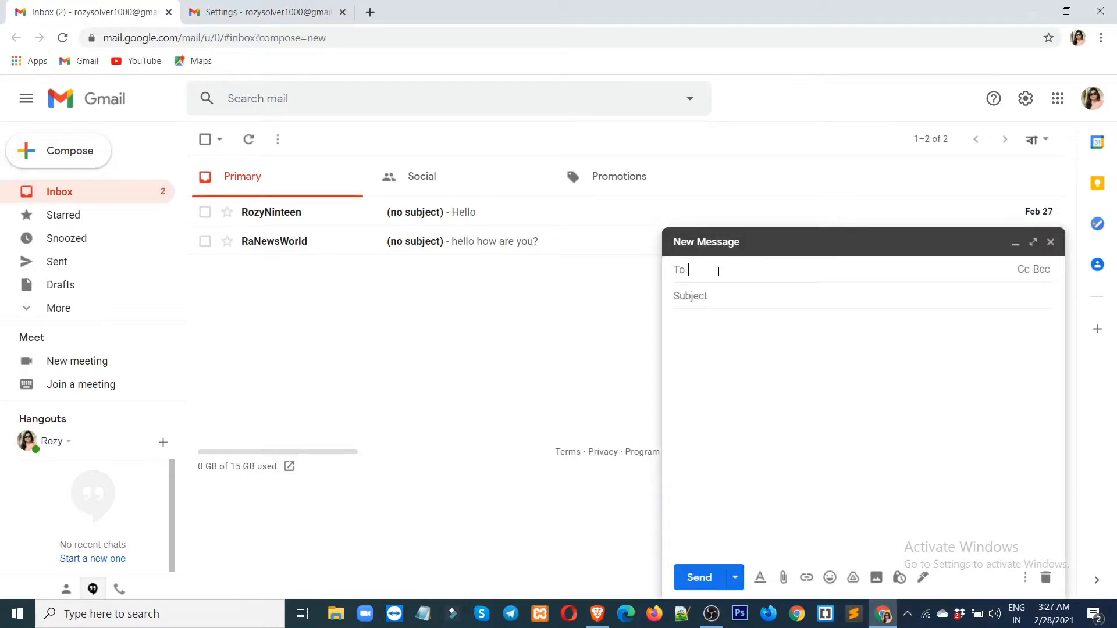
click(717, 297)
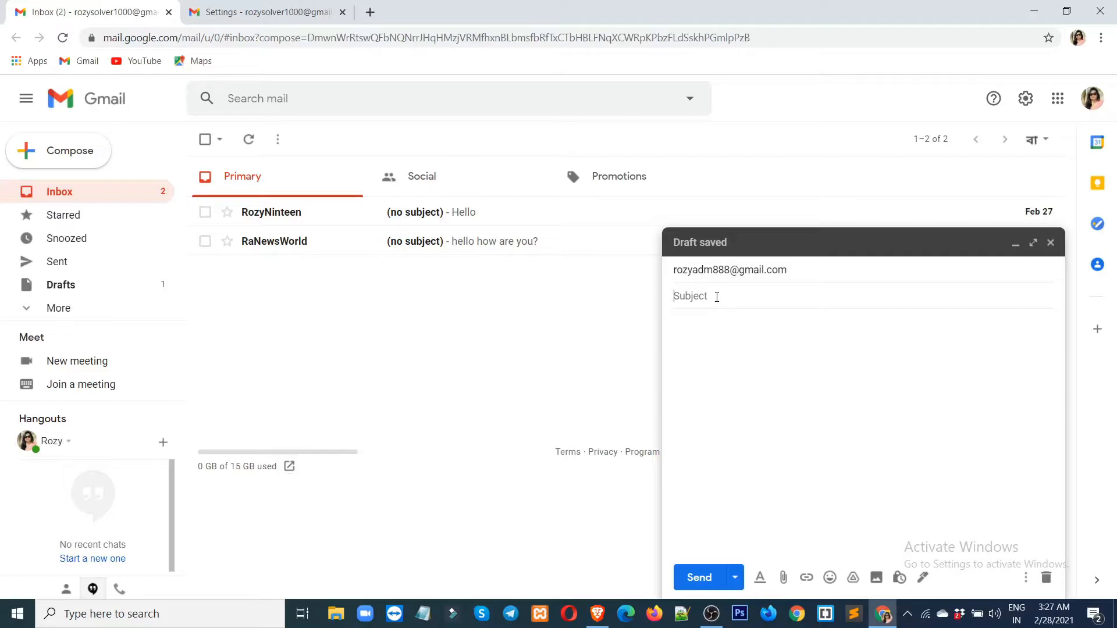
text(tutorial)
click(698, 326)
text(Hi How are yo)
text(u)
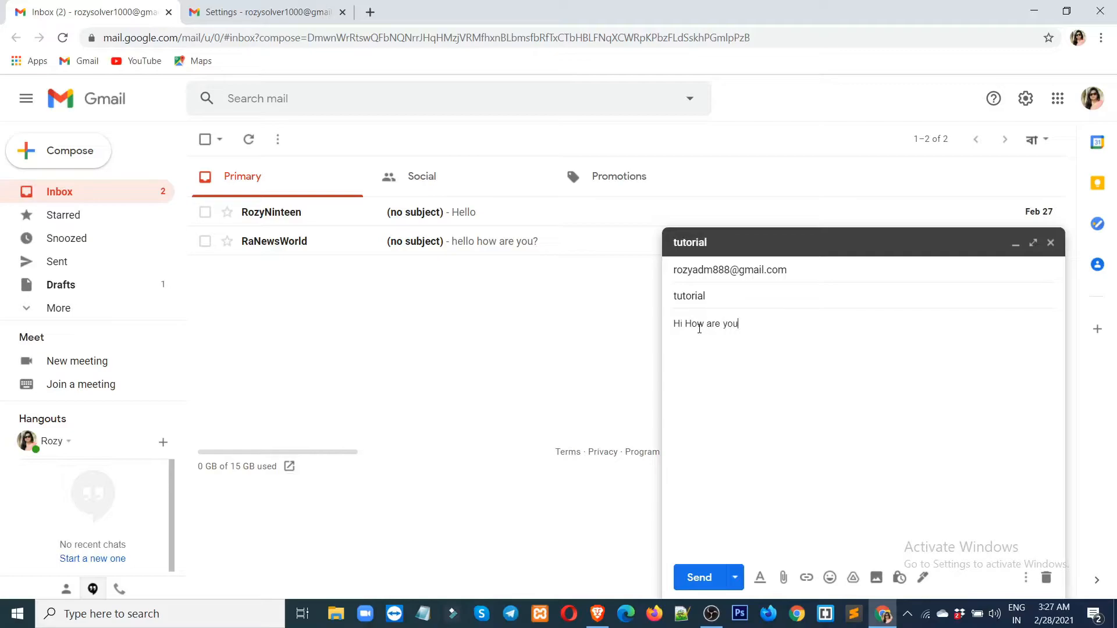
text(?)
click(699, 578)
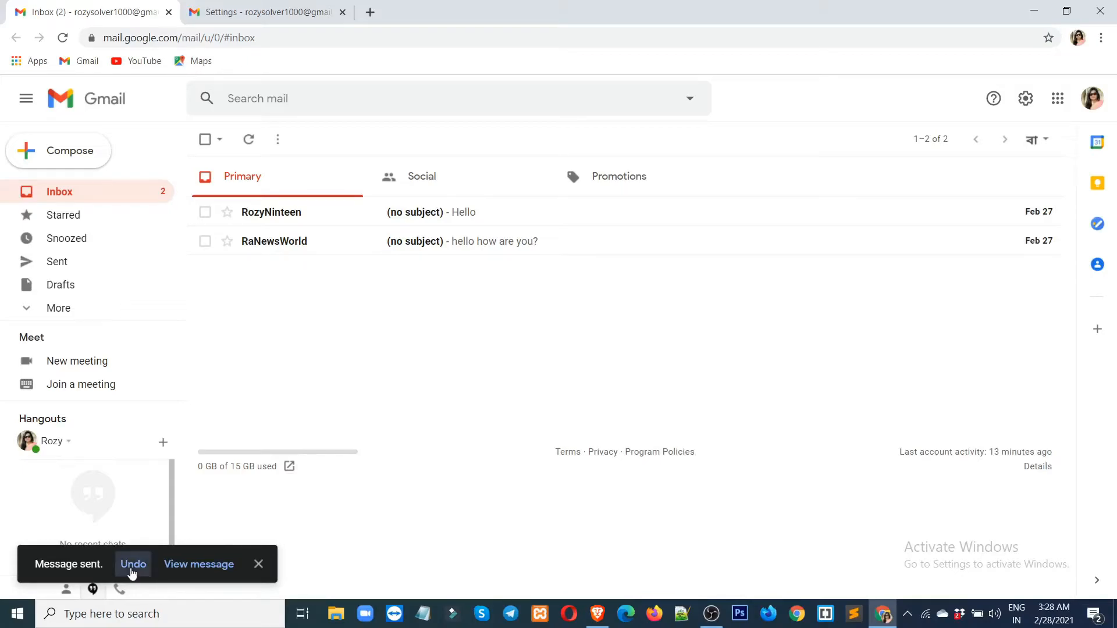
Undo sending the 'tutorial' email so its draft reopens for editing.
click(133, 569)
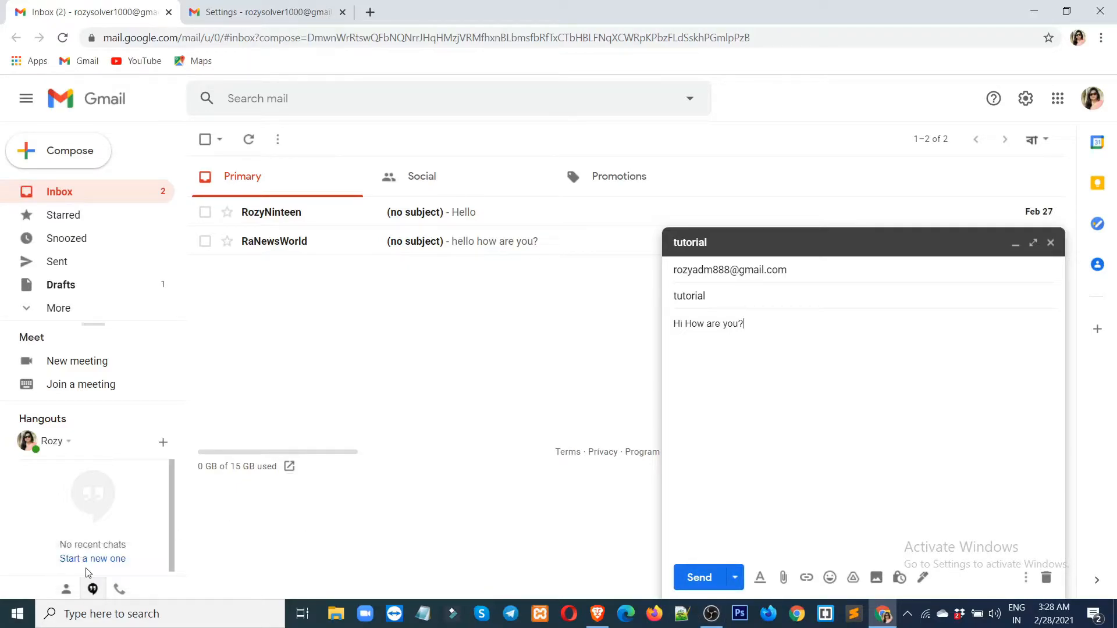
click(794, 338)
Set the Undo Send cancellation period to 30 seconds and save the General settings.
click(267, 14)
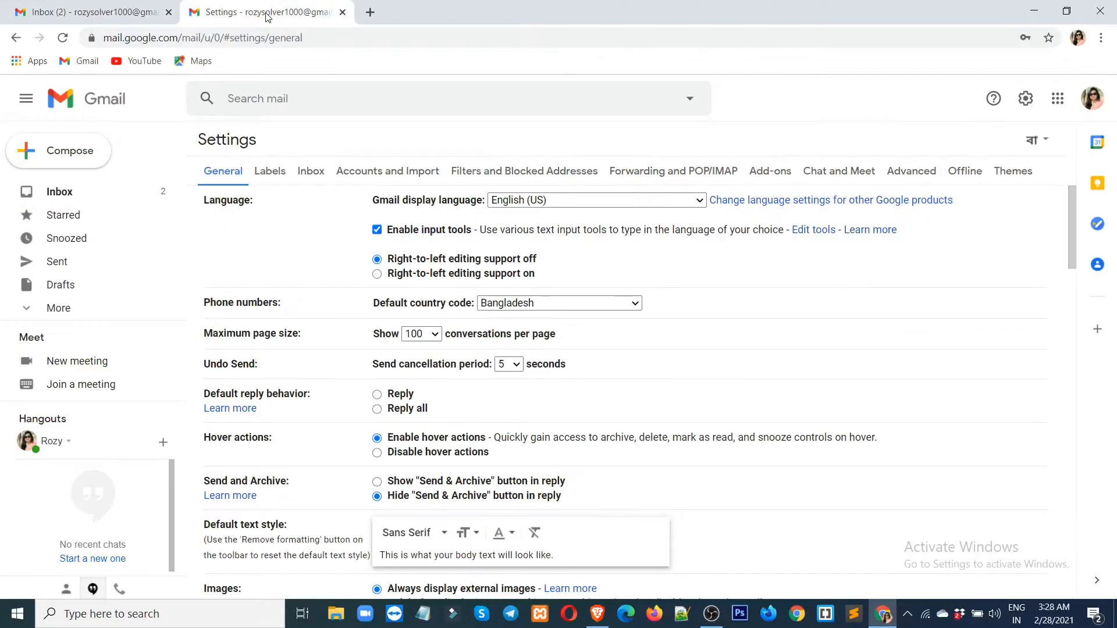
click(515, 365)
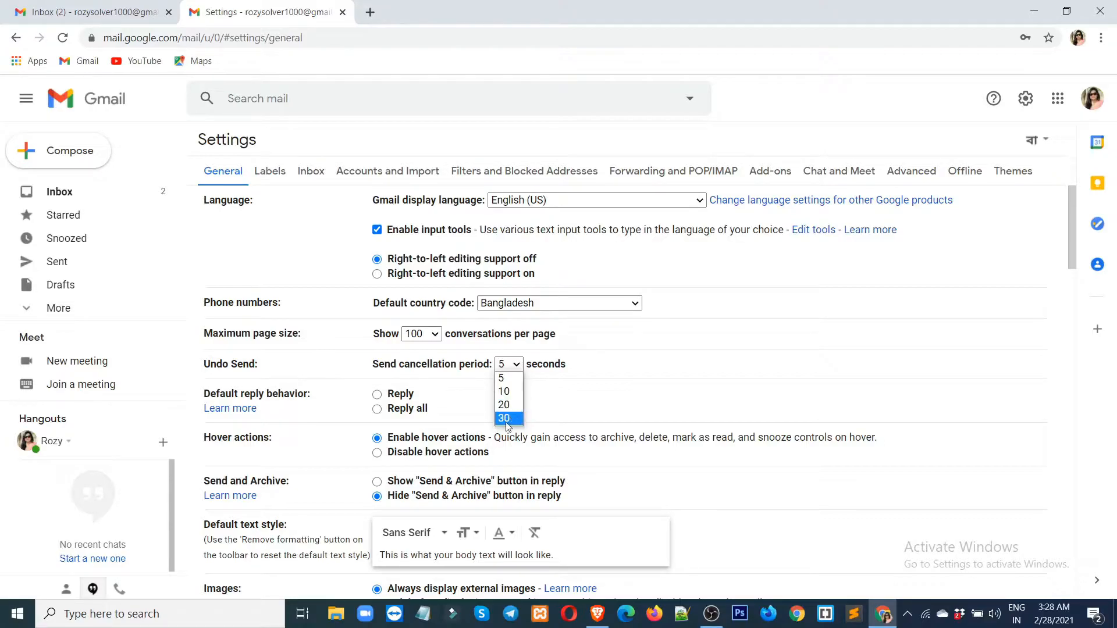
click(509, 419)
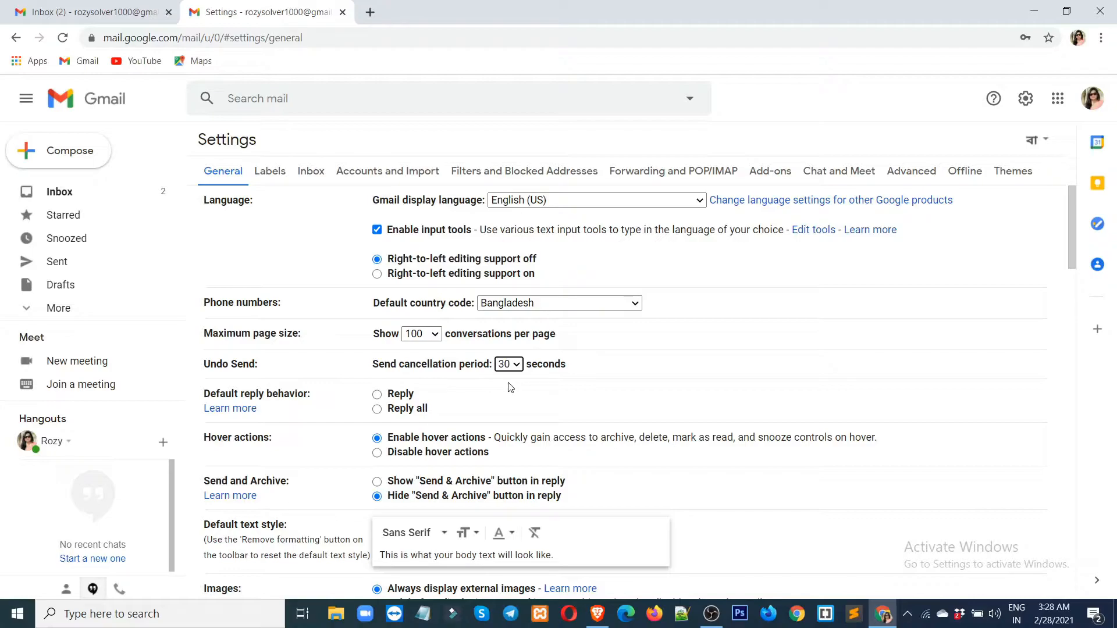
scroll(512, 372, down, 15)
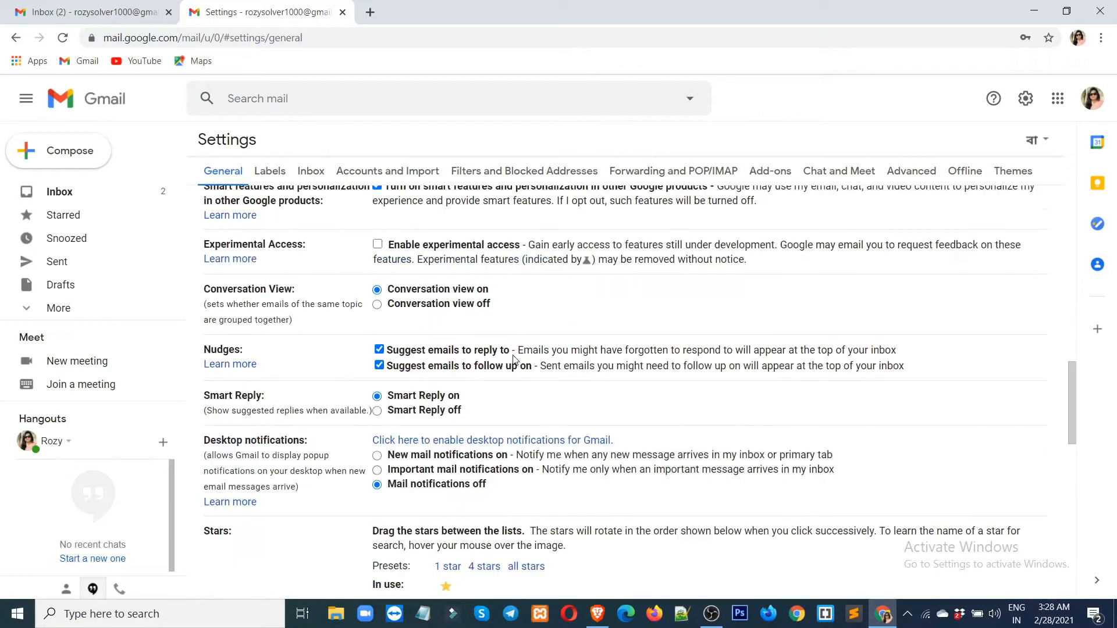
scroll(513, 359, down, 8)
scroll(514, 360, down, 3)
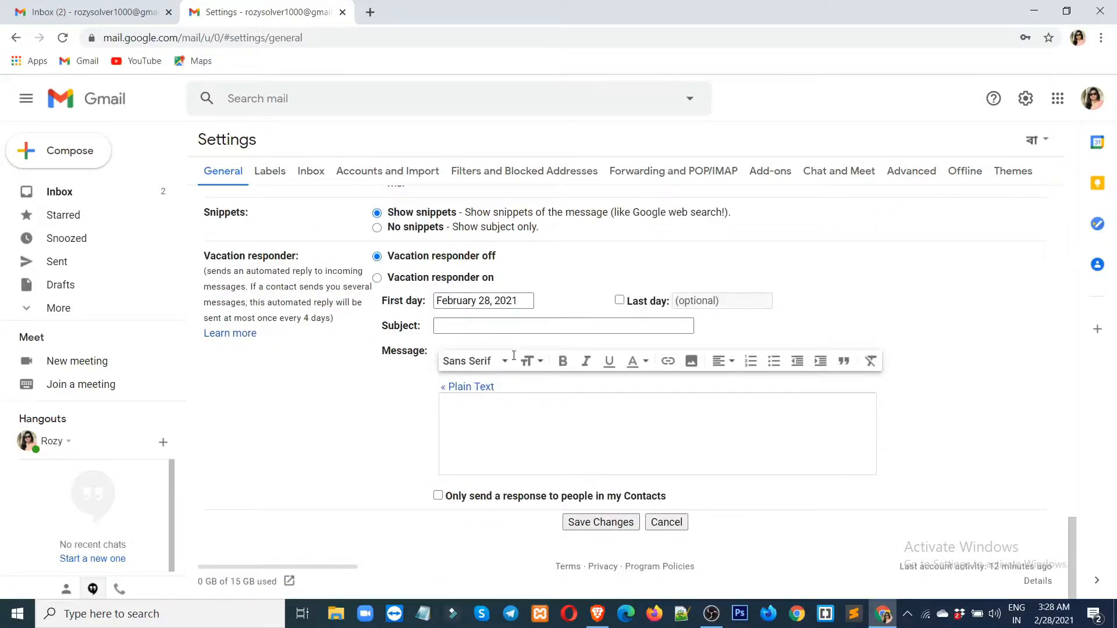
click(590, 523)
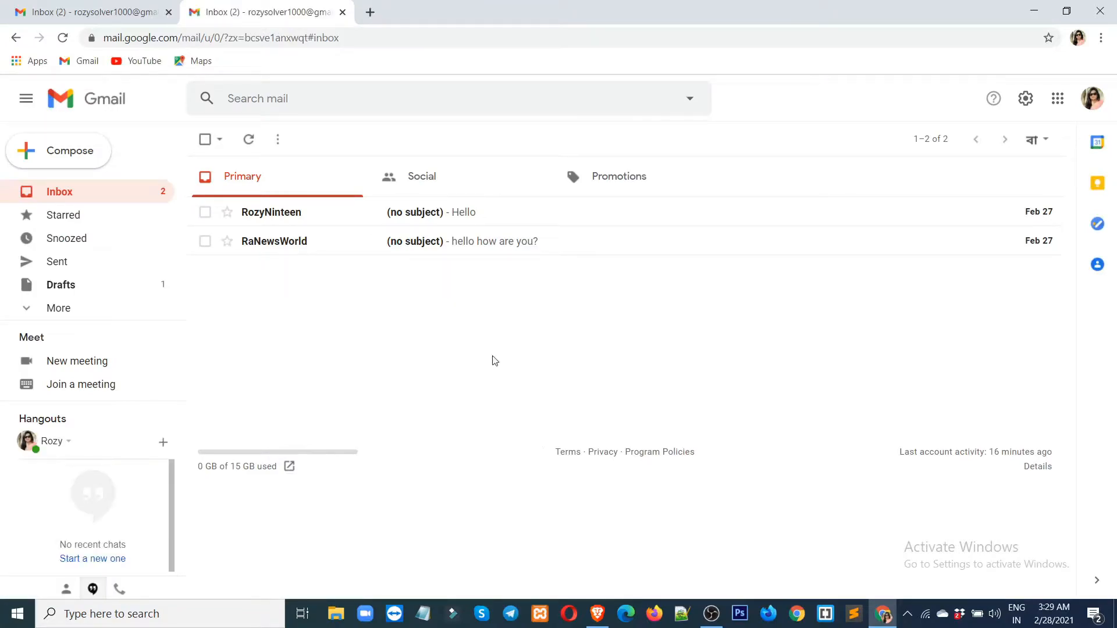
View the sent 'tutorial' message in the first tab, then return to the inbox tab.
click(97, 23)
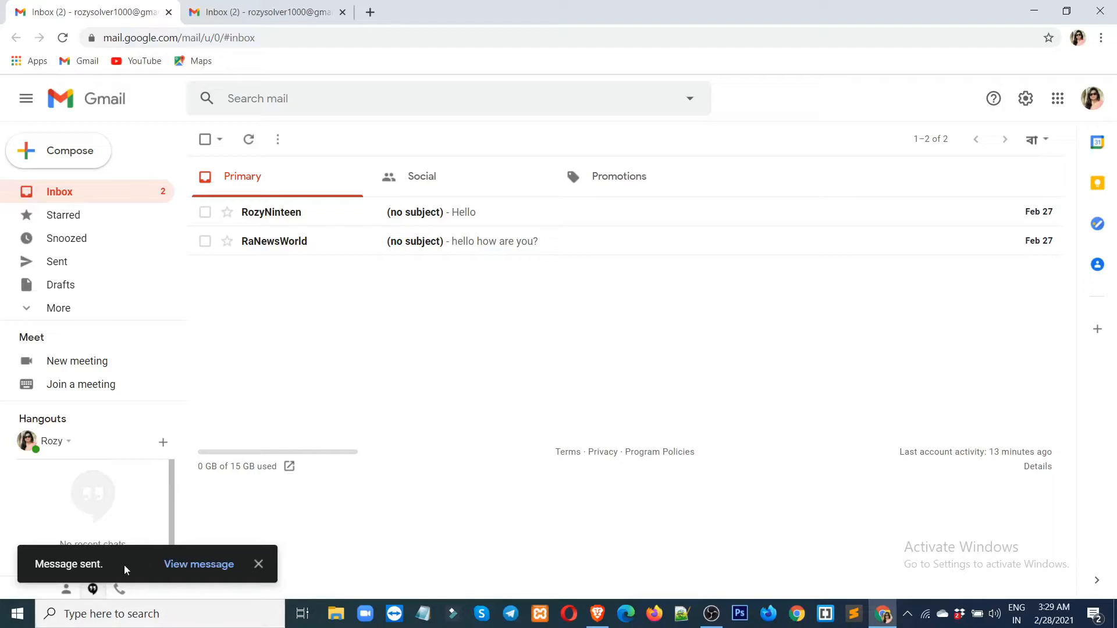
click(195, 565)
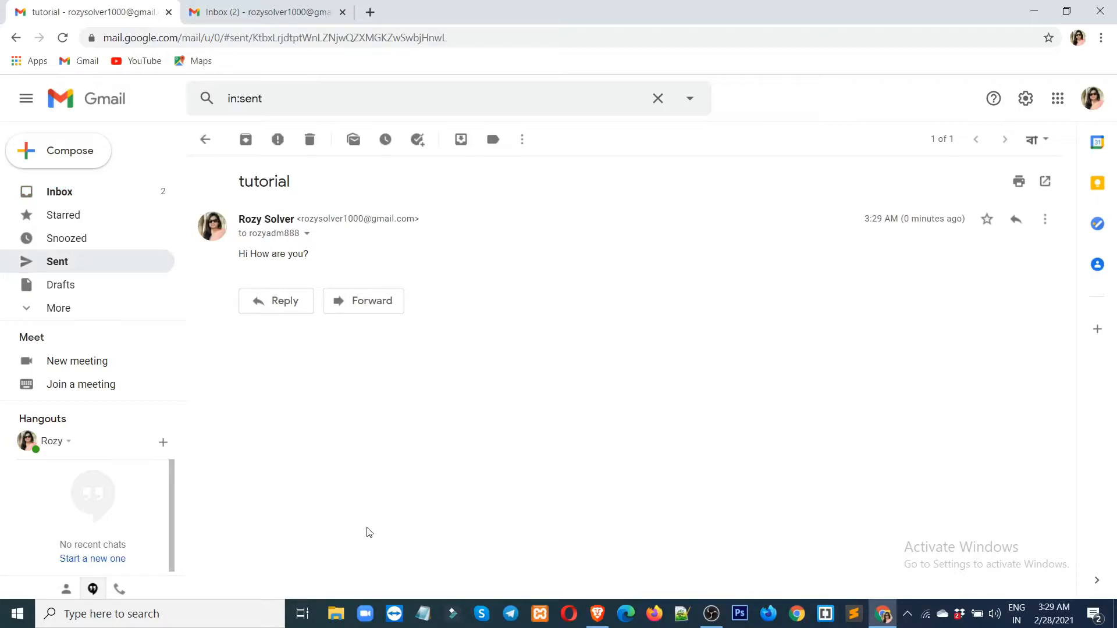
click(277, 13)
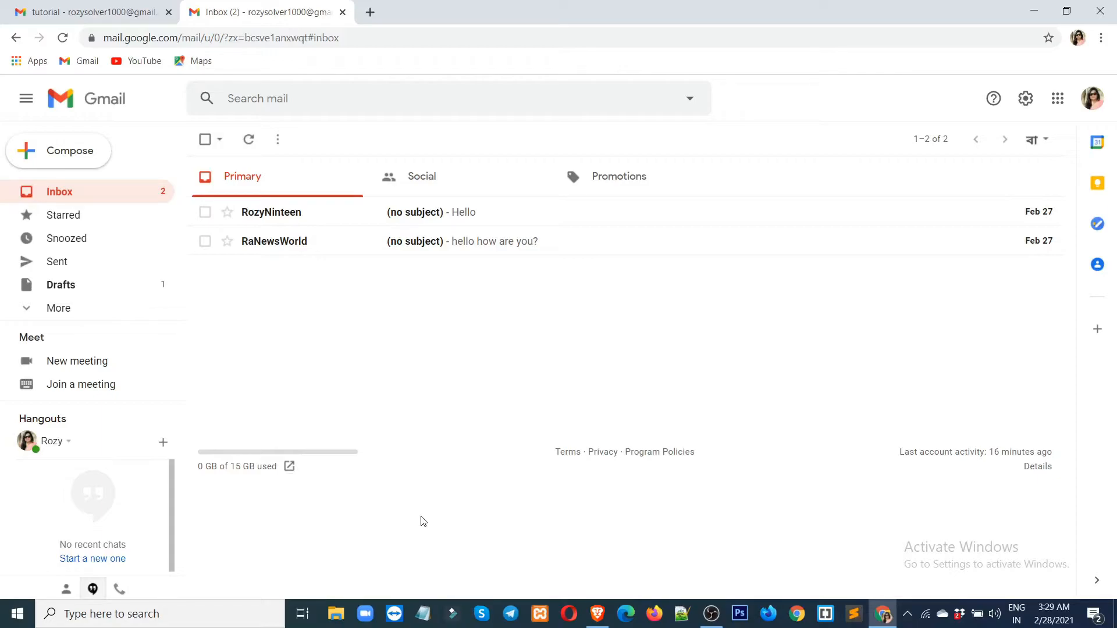
Open See all settings and scroll through General, then return to the sent 'tutorial' message.
click(1026, 100)
click(951, 175)
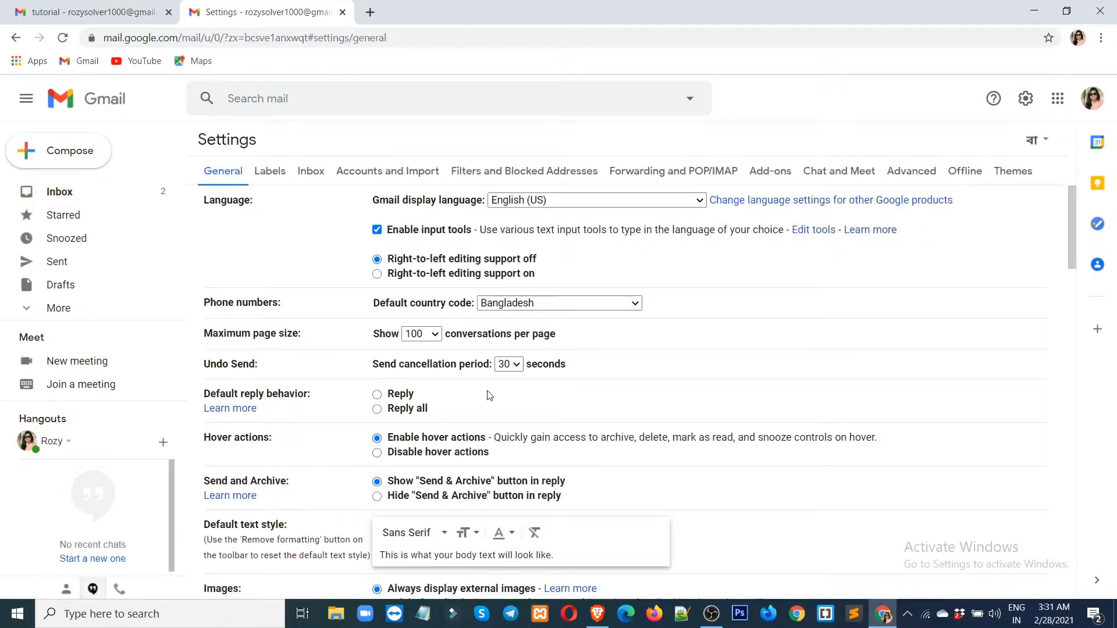
scroll(490, 396, down, 1)
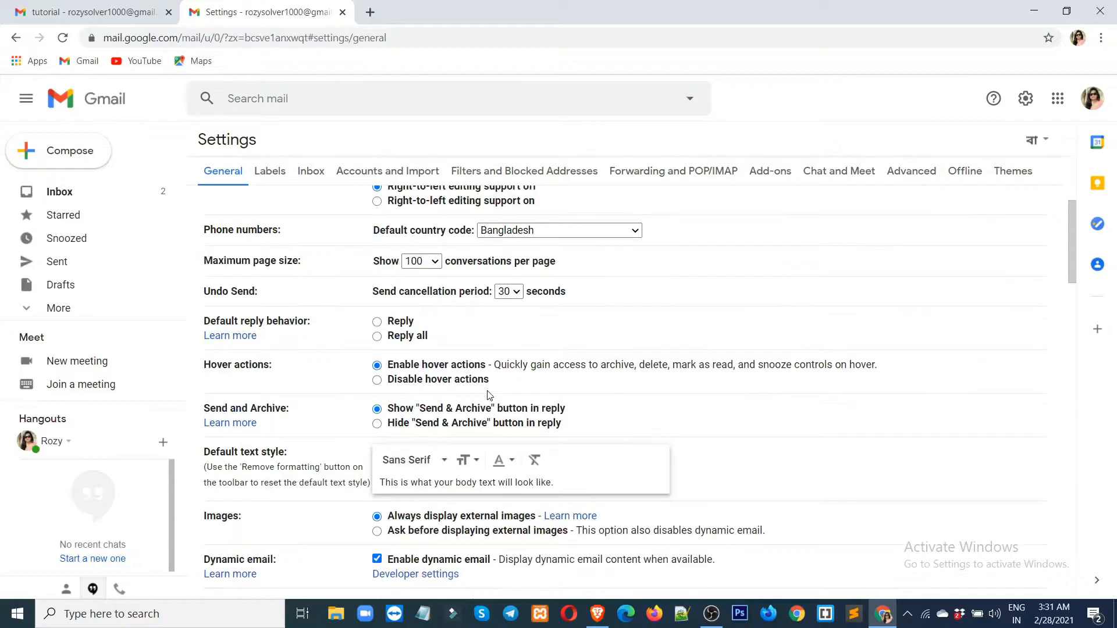
scroll(489, 396, down, 2)
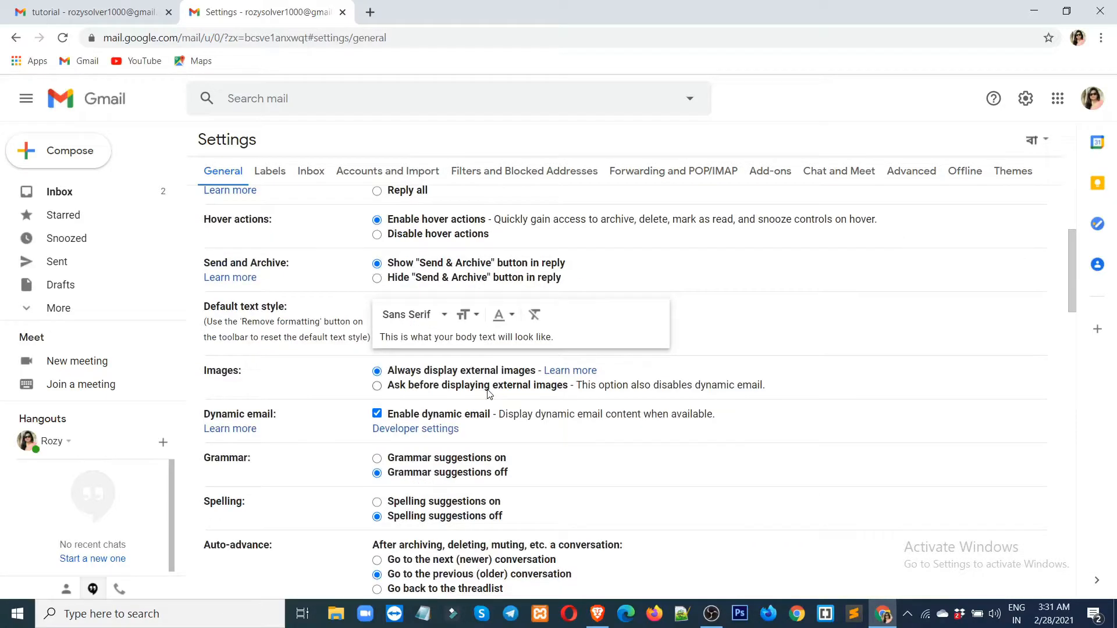
scroll(489, 395, down, 2)
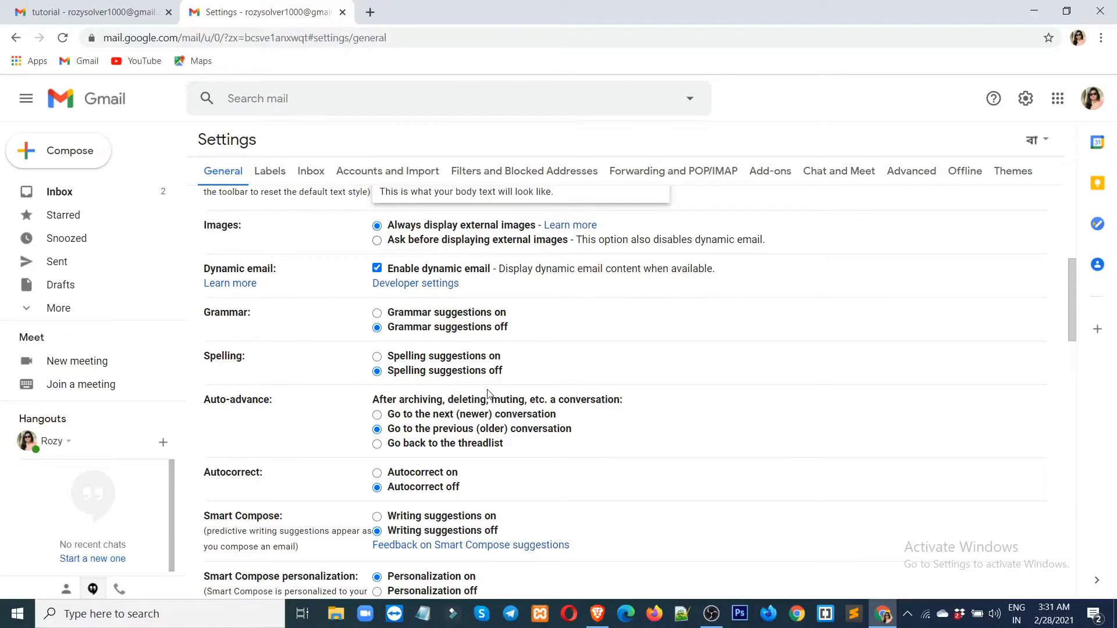
scroll(489, 395, down, 2)
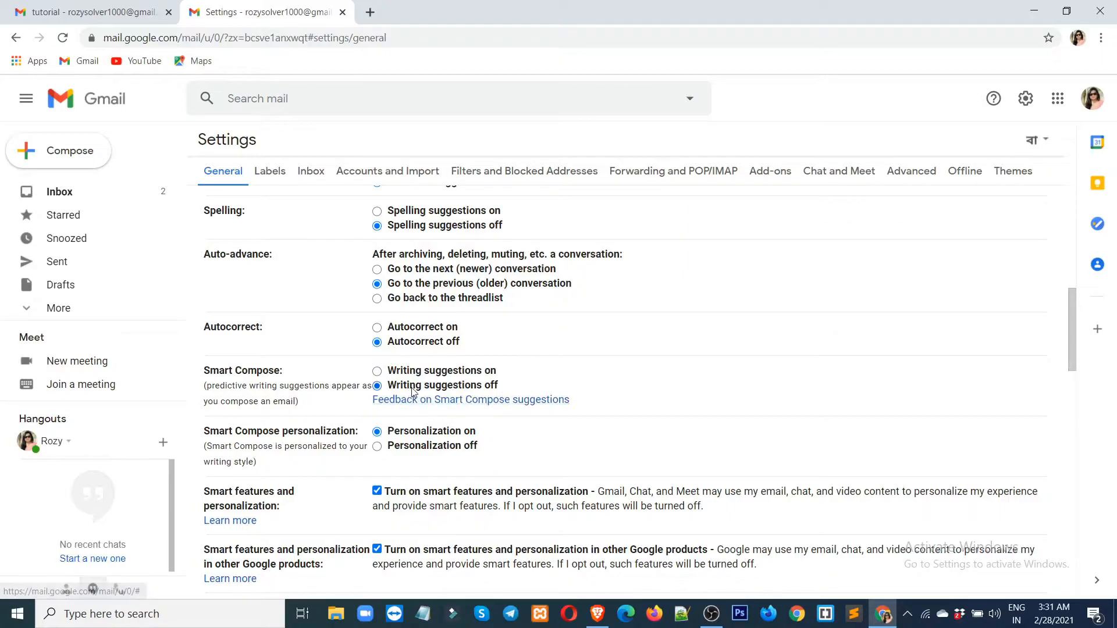
click(68, 16)
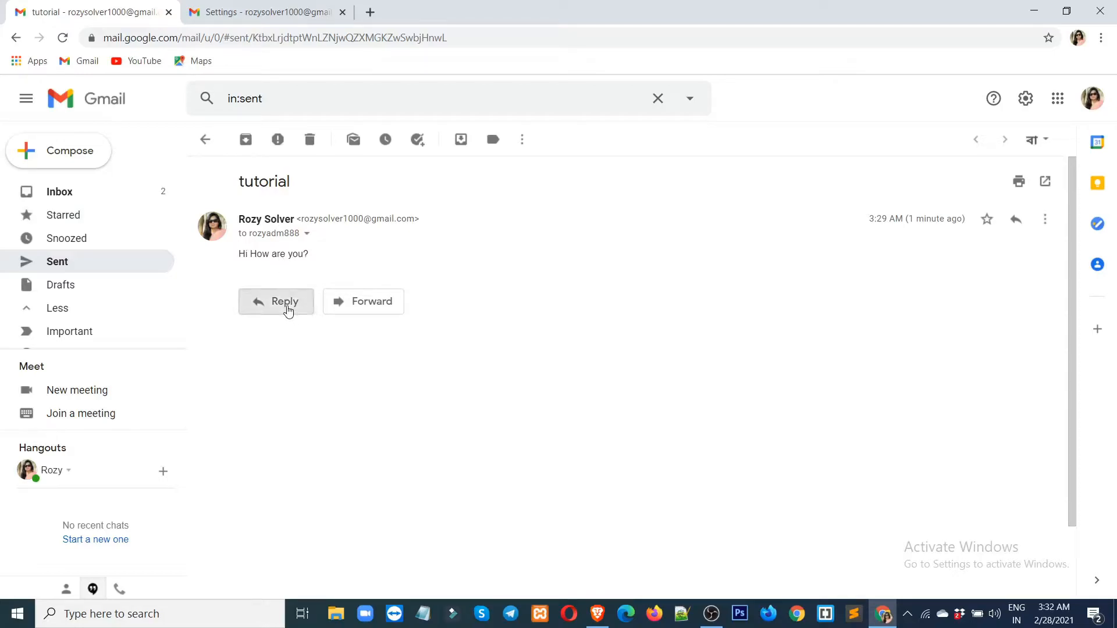
Draft a reply 'Hi I am Fine' to the tutorial message, then return to settings.
click(285, 302)
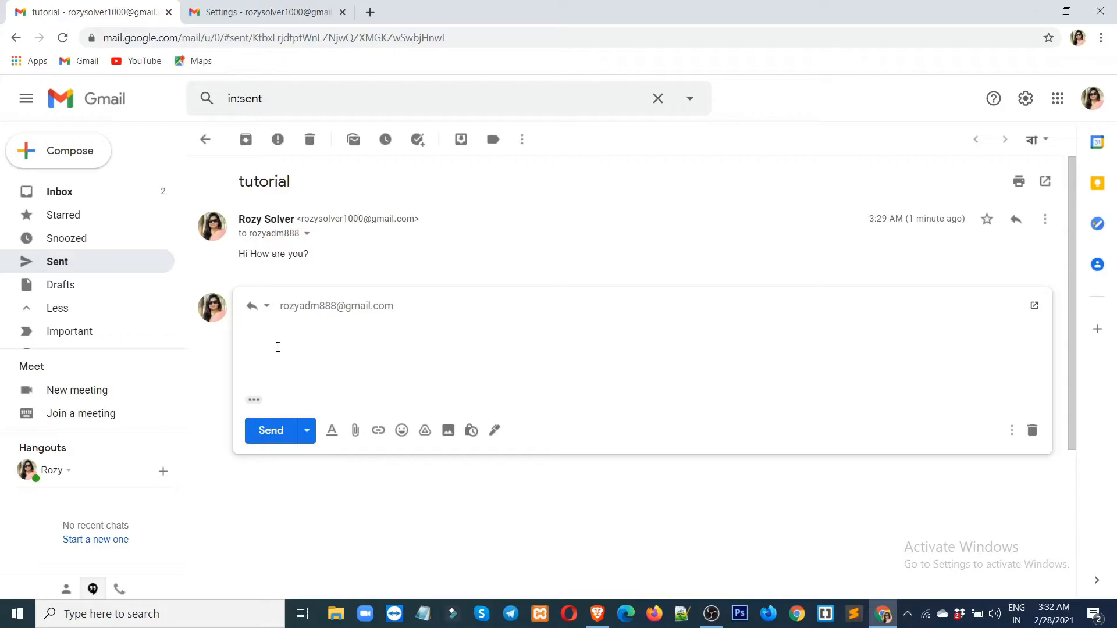
text(Hi  I am Fine)
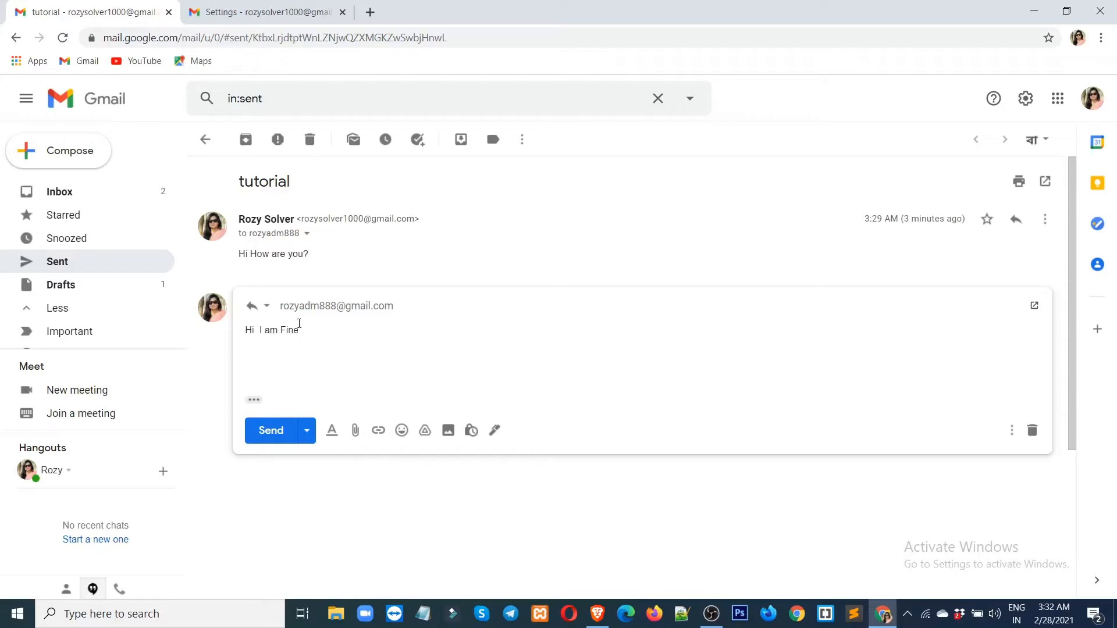
click(260, 14)
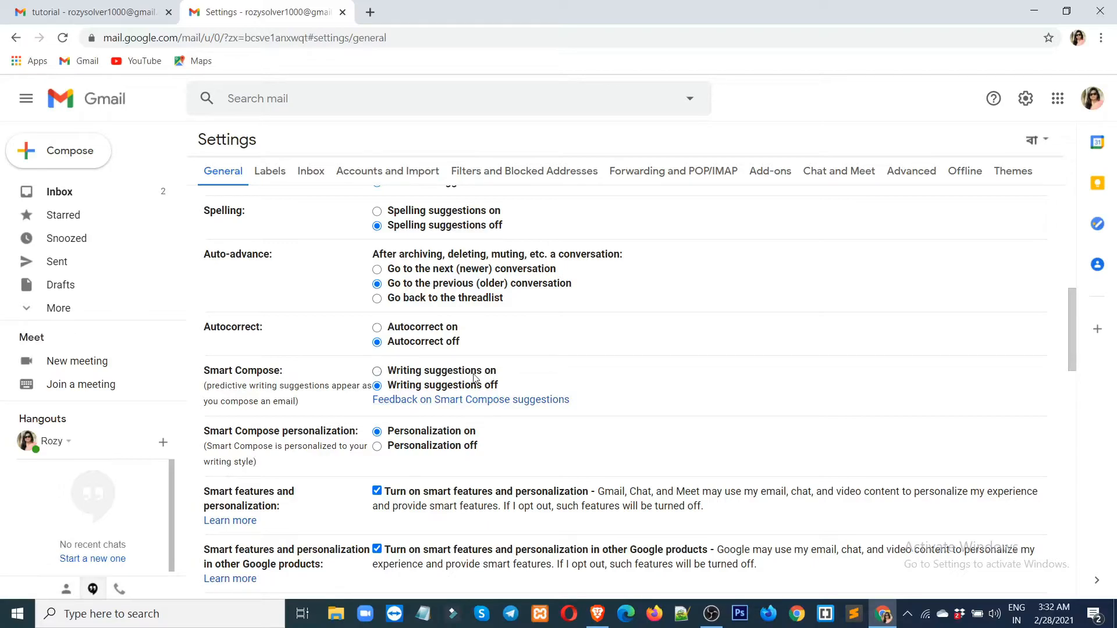
Turn Writing suggestions (Smart Compose) on and save the settings.
click(377, 371)
scroll(583, 507, down, 15)
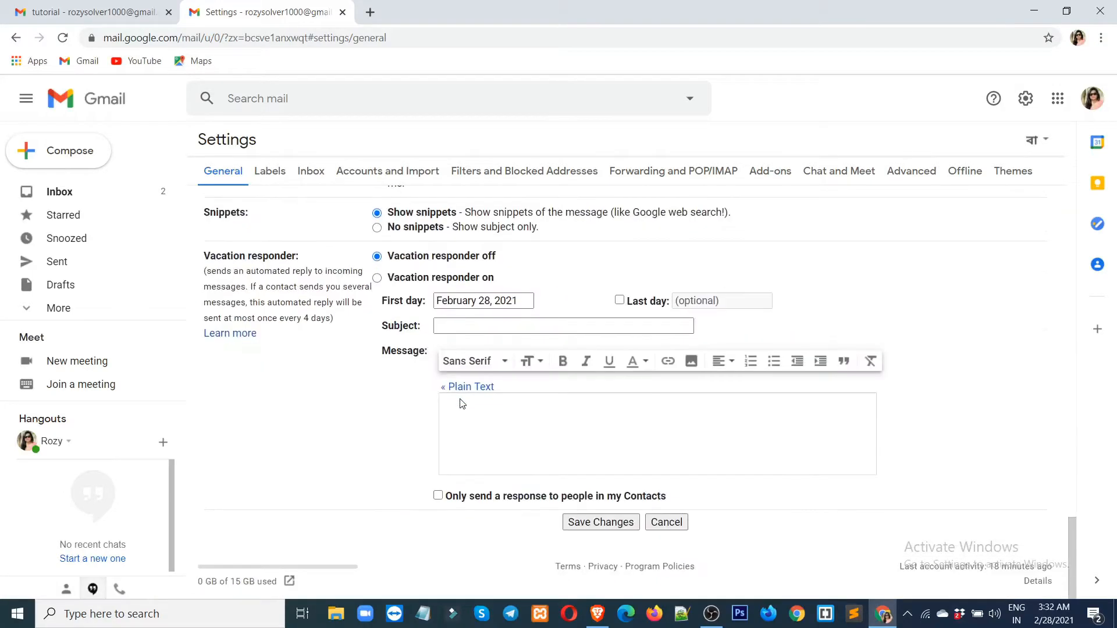
click(591, 523)
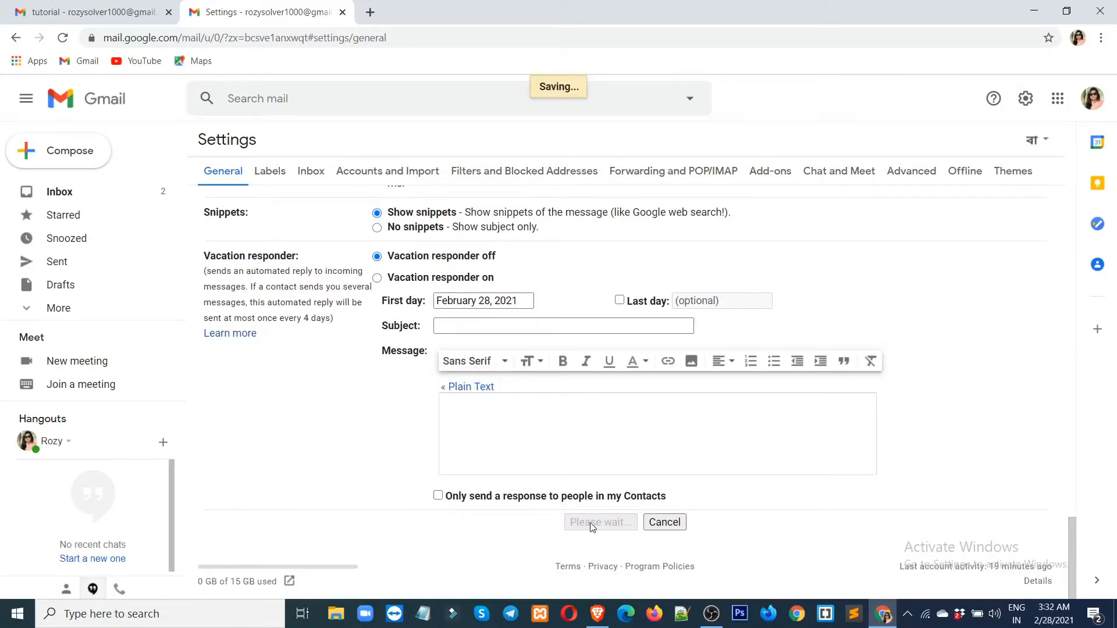
Reload the tutorial thread and retype 'Hi Im f' in the reply to get a suggestion.
click(83, 14)
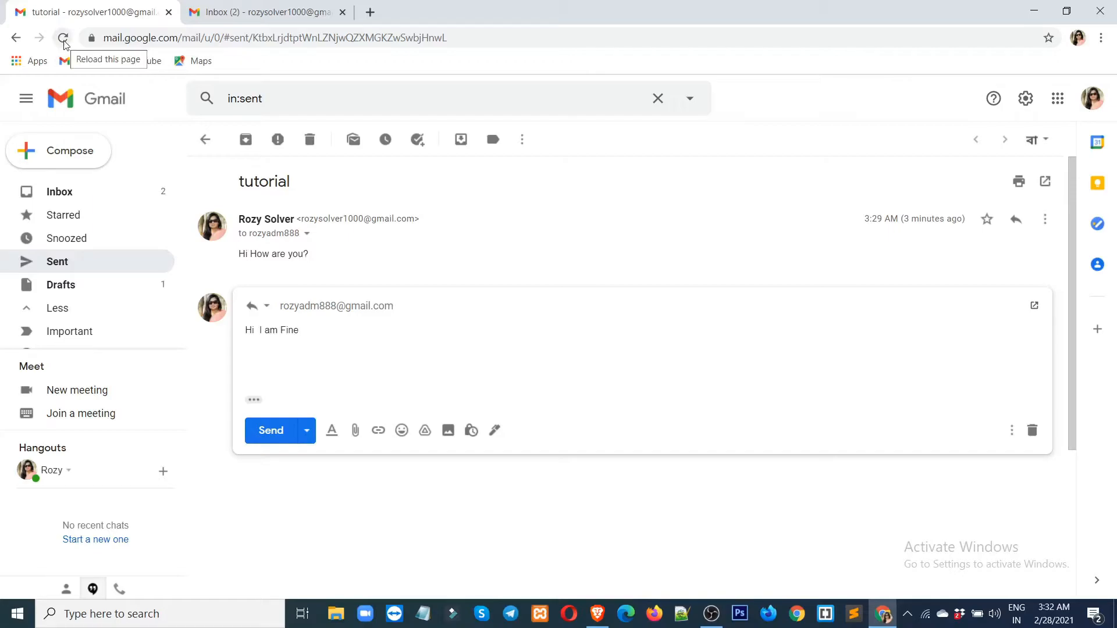
click(63, 39)
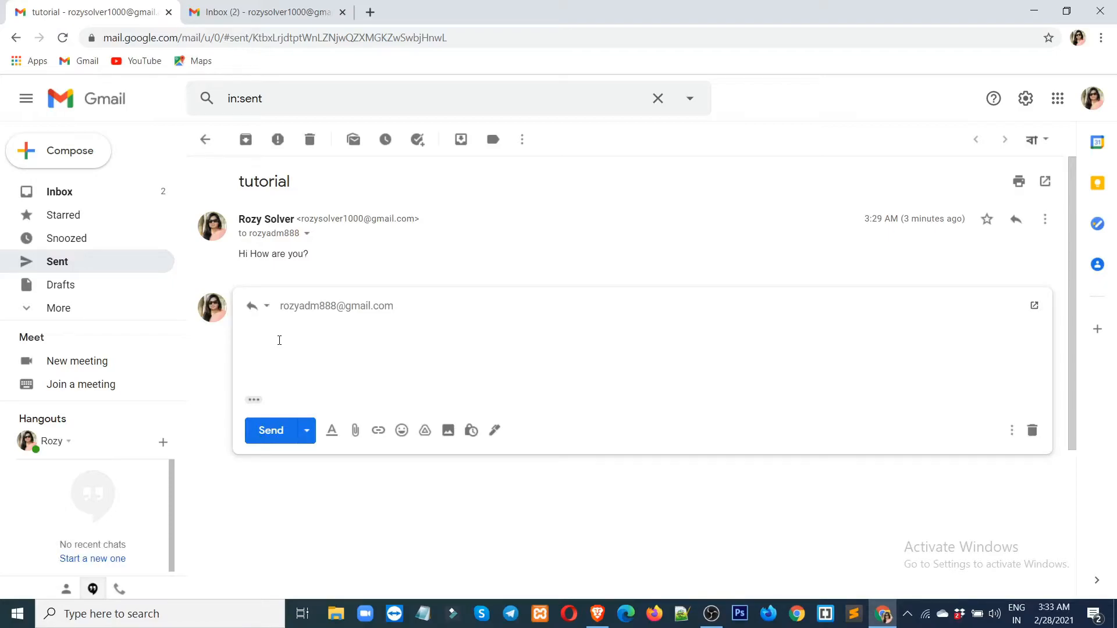
text(Hi Im fine)
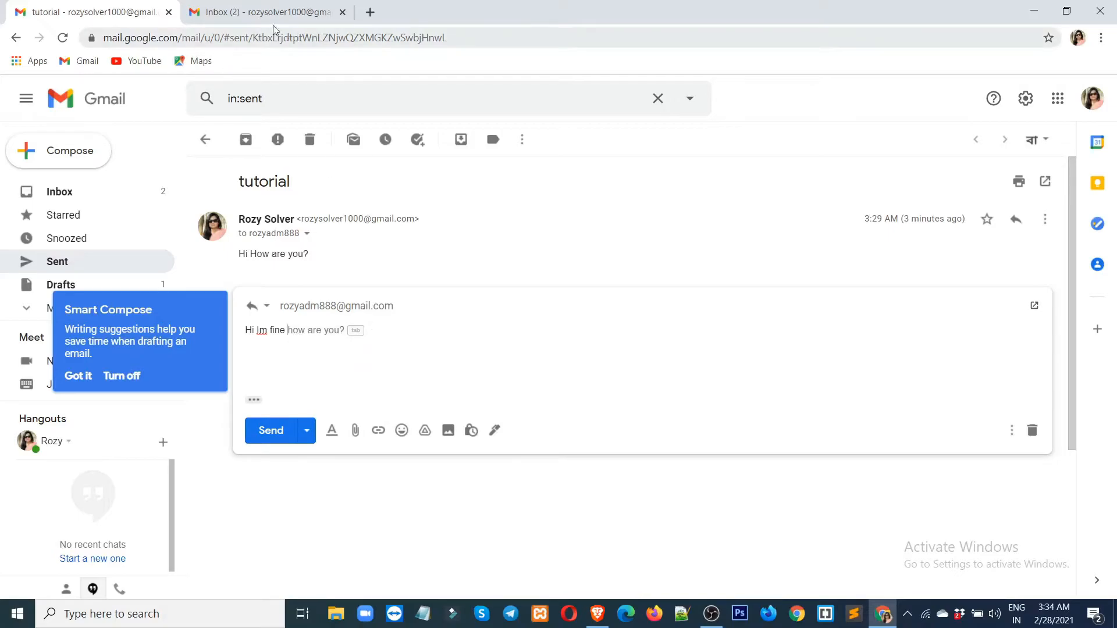
Open See all settings in the Inbox tab, scroll to the Stars options, then return to the reply draft.
click(259, 14)
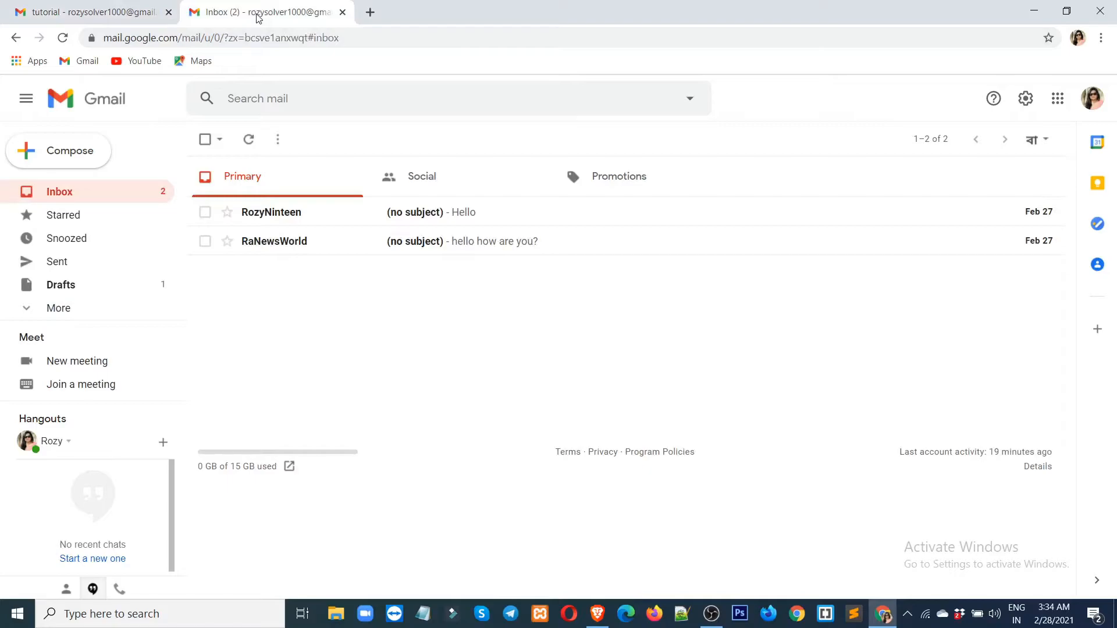
click(1025, 99)
click(974, 173)
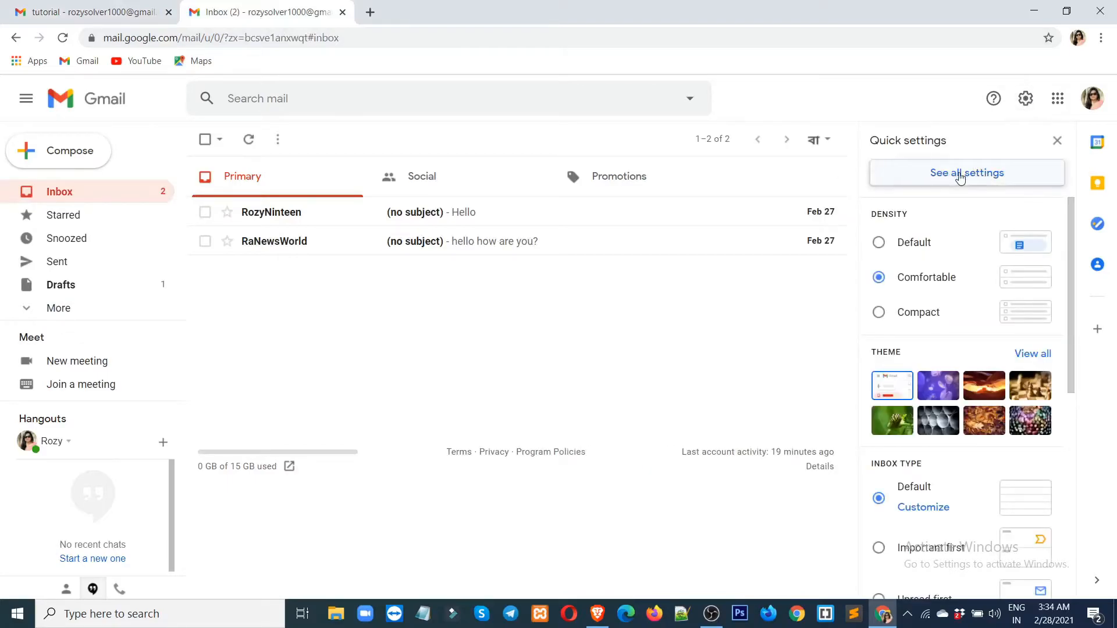
scroll(431, 342, down, 10)
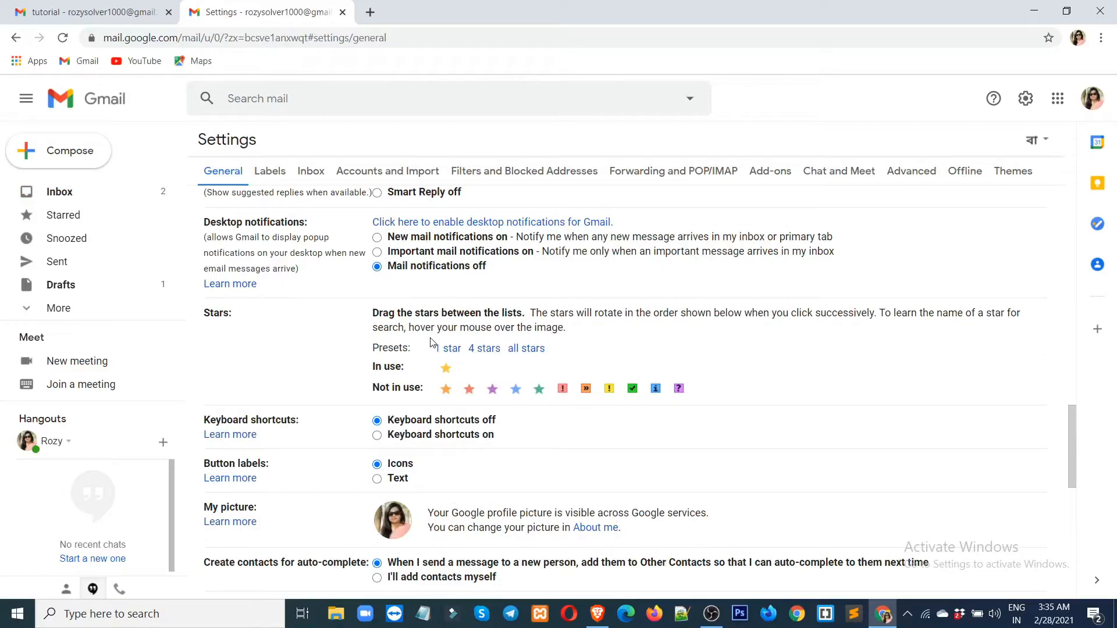
scroll(431, 342, down, 1)
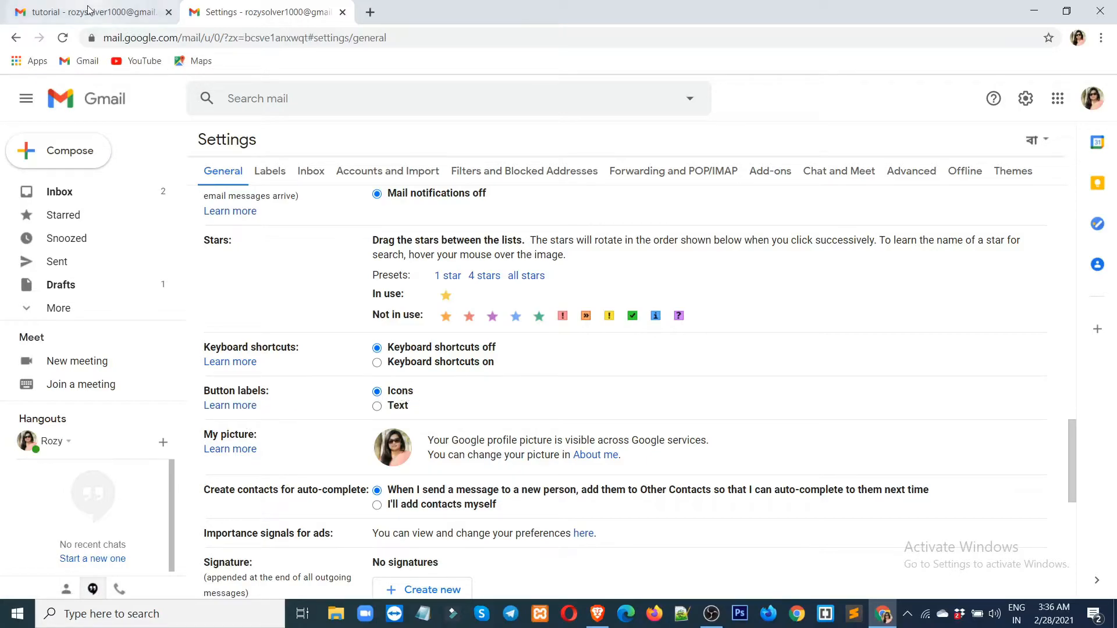
click(85, 13)
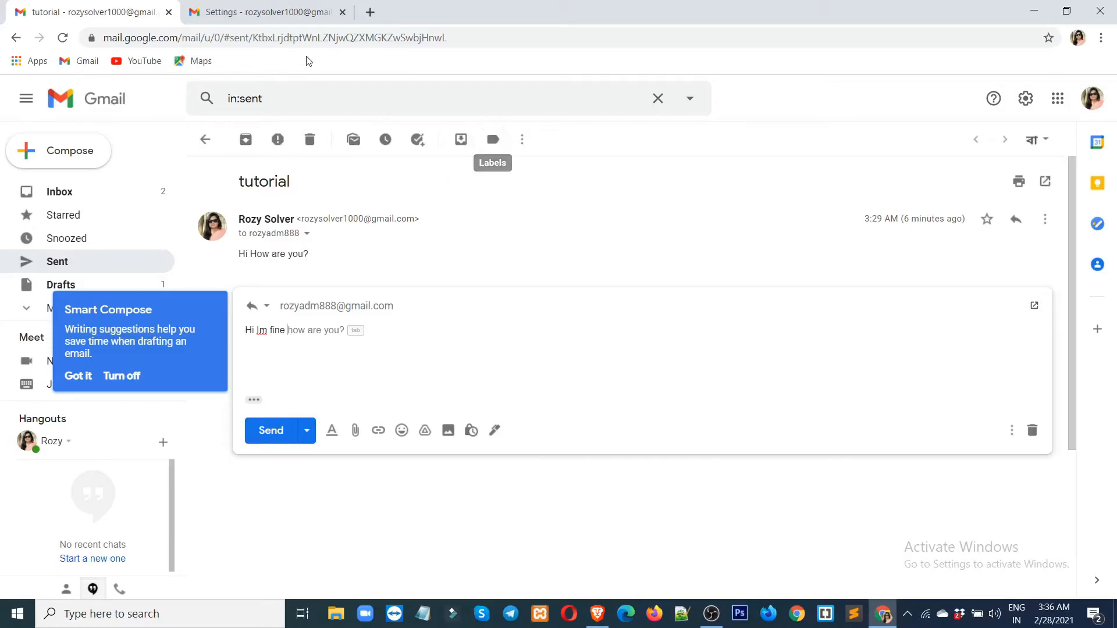
Set Button labels to Text in General settings and save the changes.
click(271, 13)
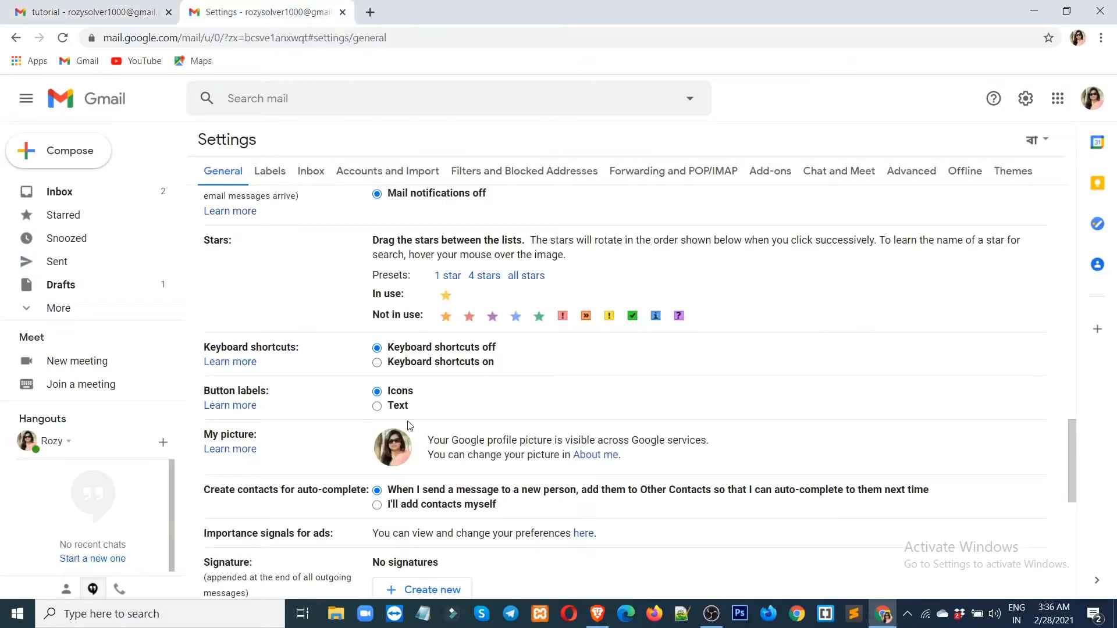
click(377, 406)
scroll(488, 408, down, 1)
scroll(488, 408, down, 10)
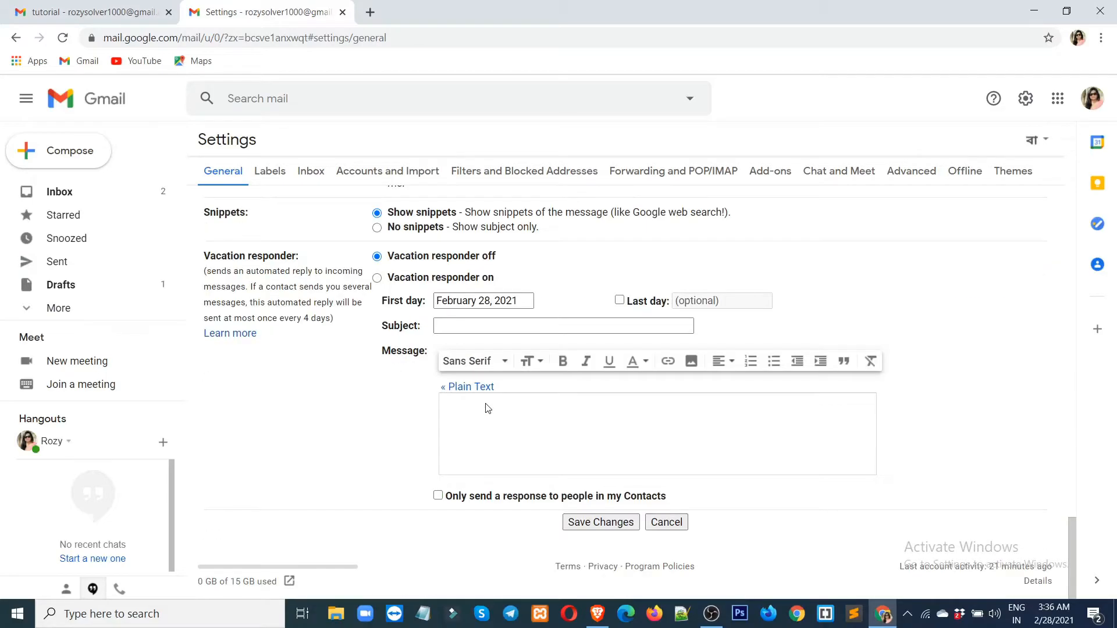
click(580, 525)
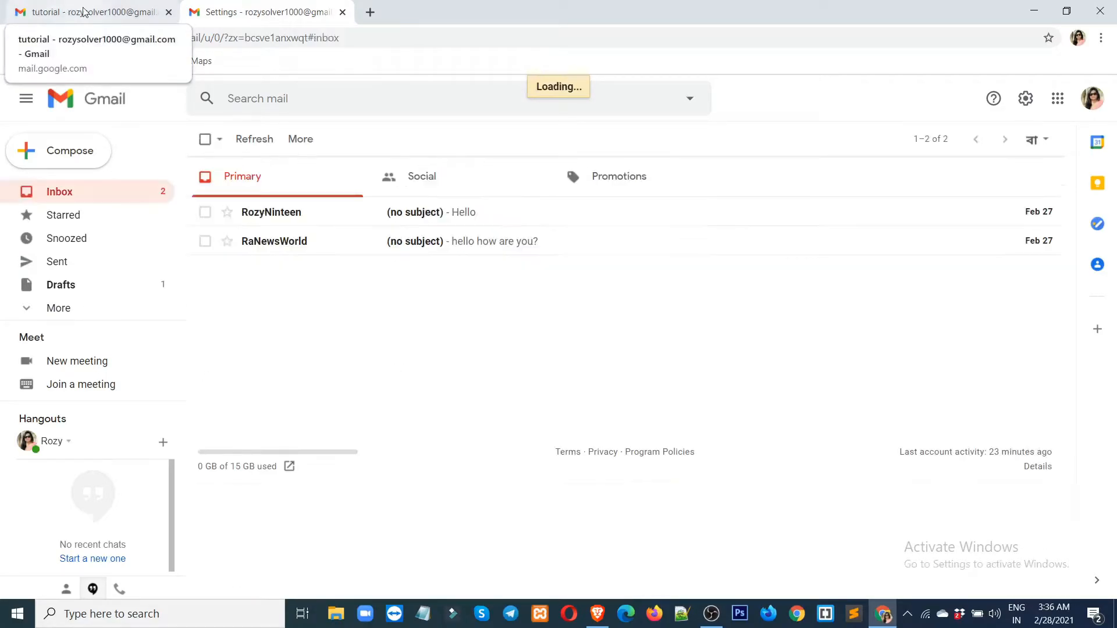
Reload the tutorial thread, then go back to the Settings tab.
click(85, 12)
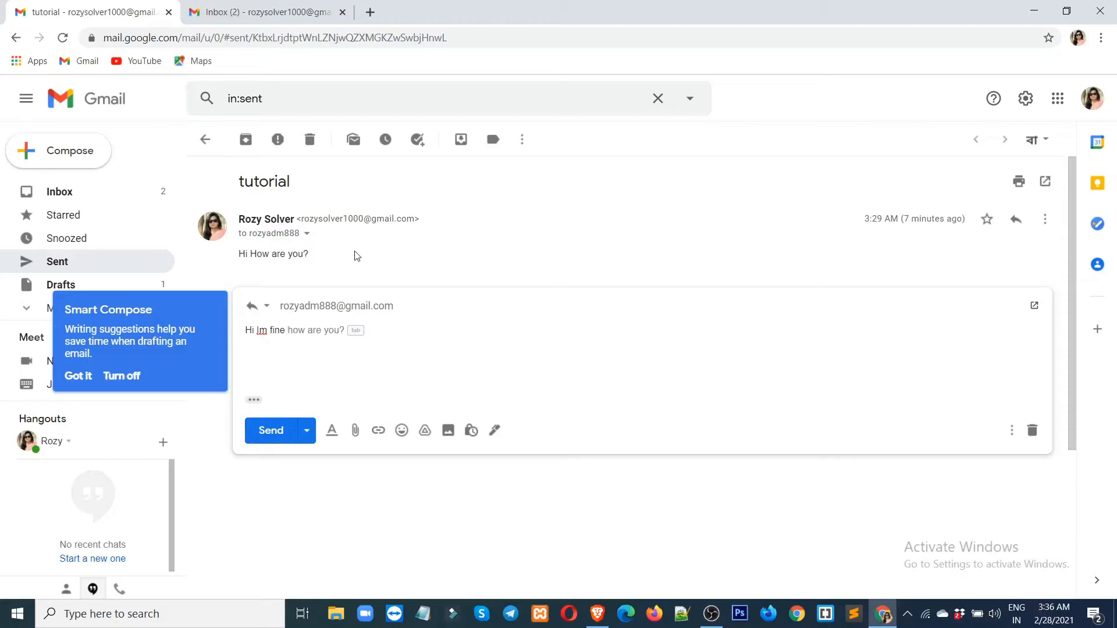
click(64, 39)
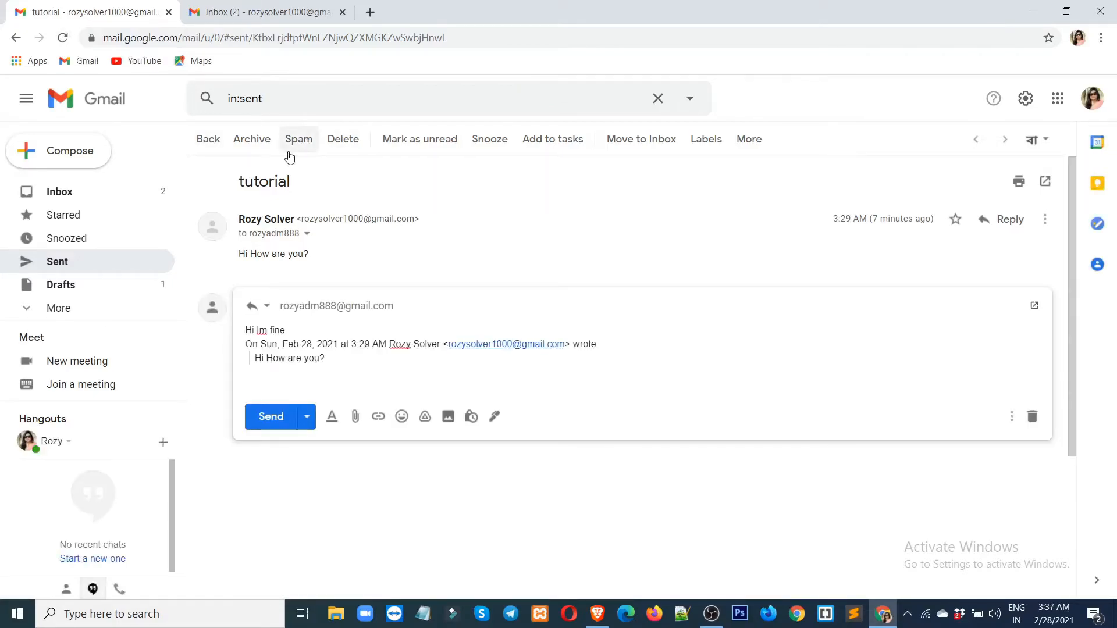
key(ctrl+Tab)
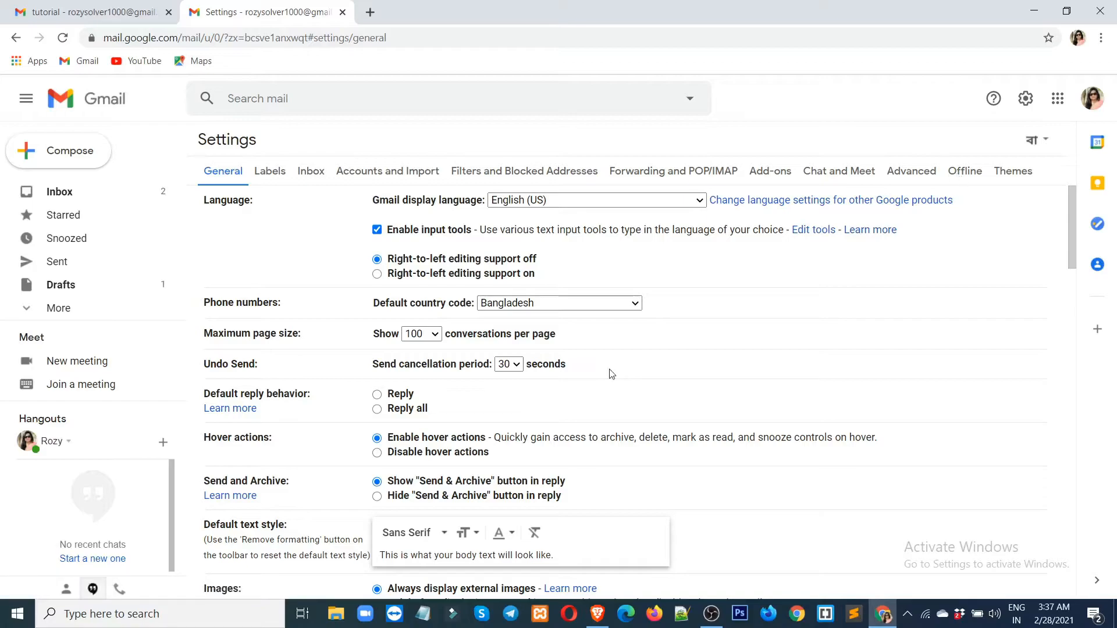
Scroll down the General settings and select 'Keyboard shortcuts on'.
scroll(612, 373, down, 10)
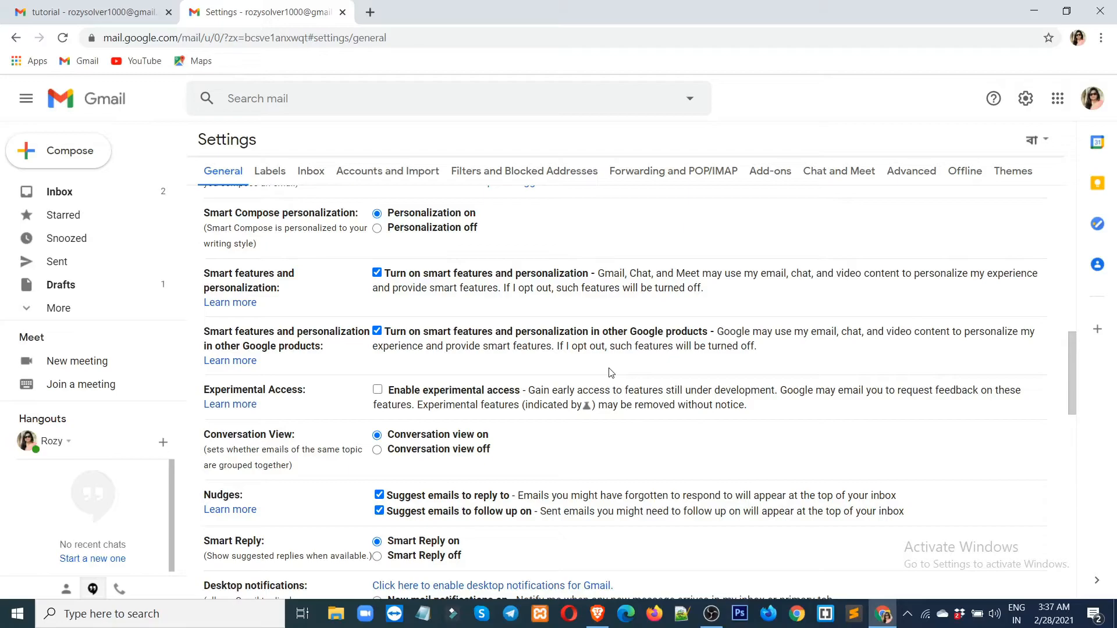
scroll(612, 373, down, 10)
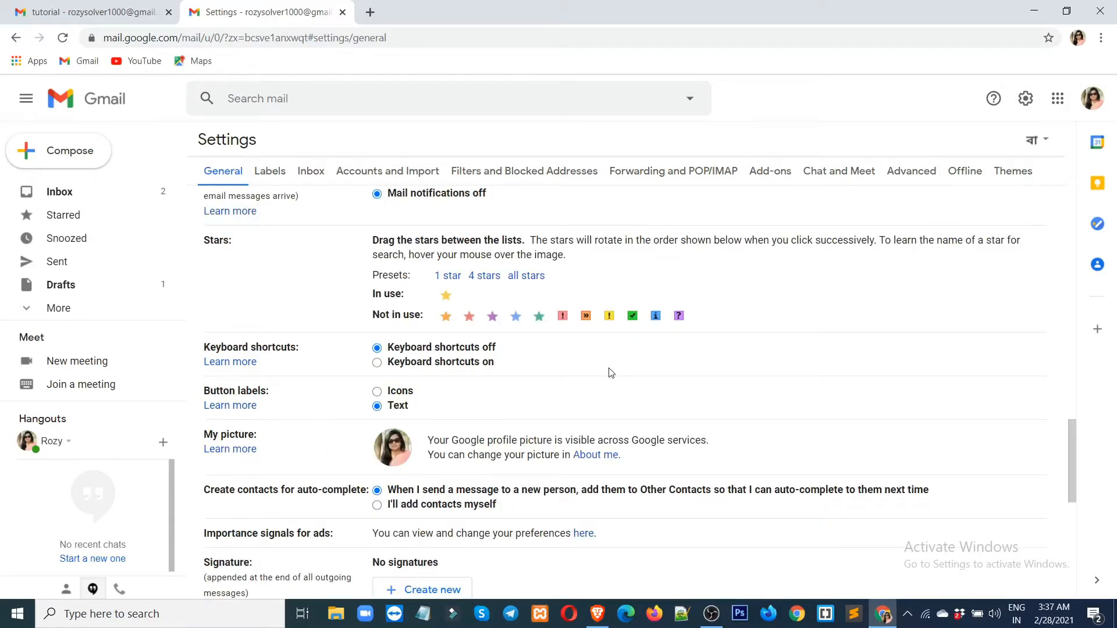
scroll(612, 374, down, 1)
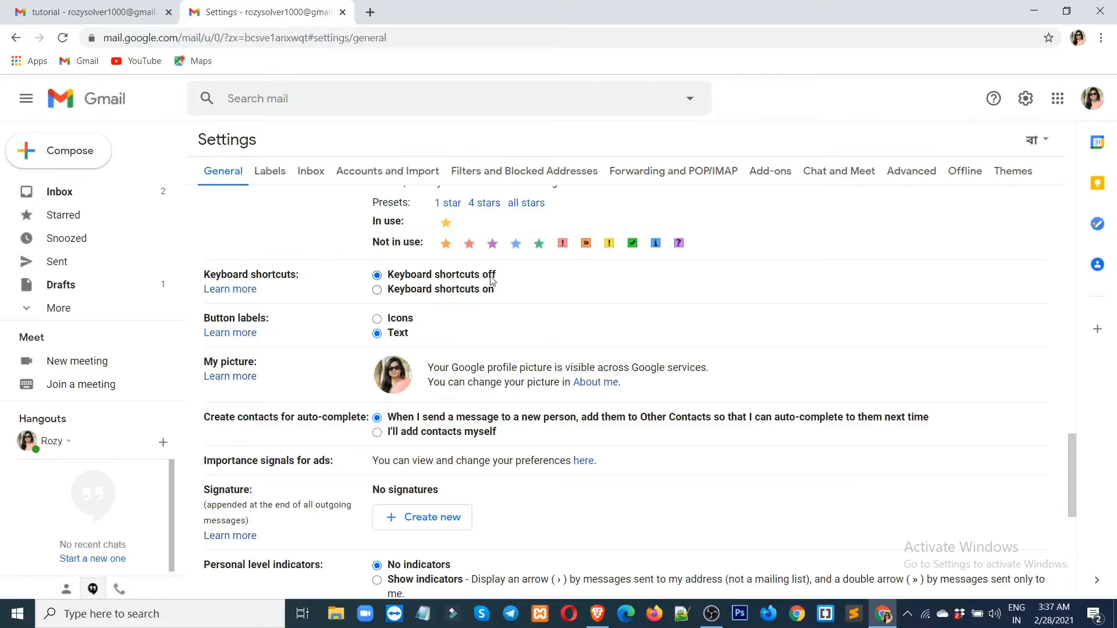
click(377, 291)
scroll(451, 360, up, 3)
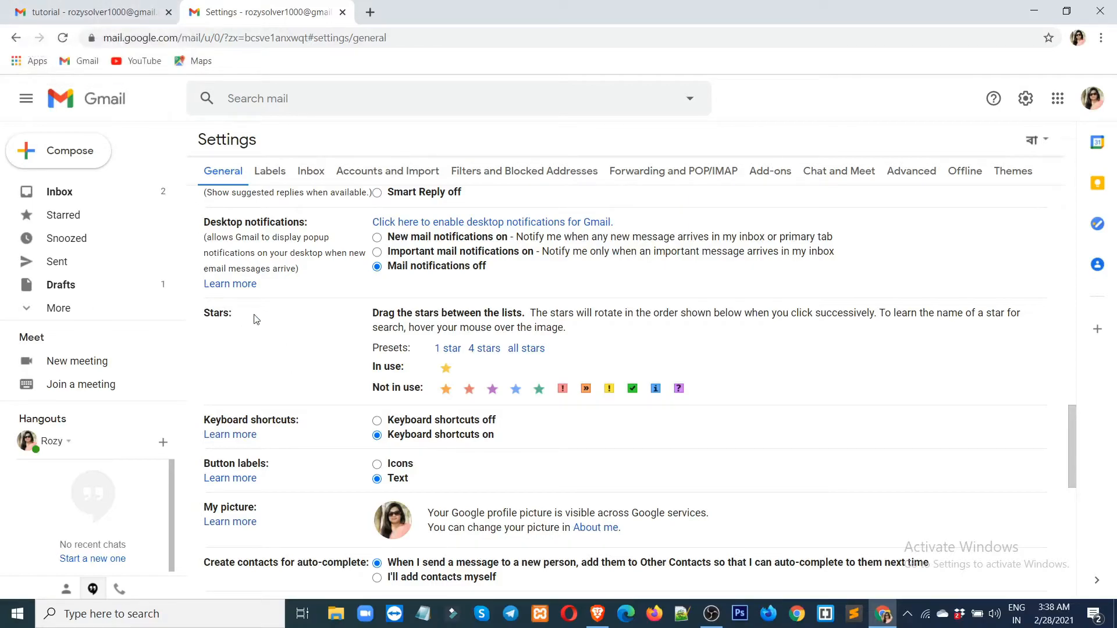
click(87, 13)
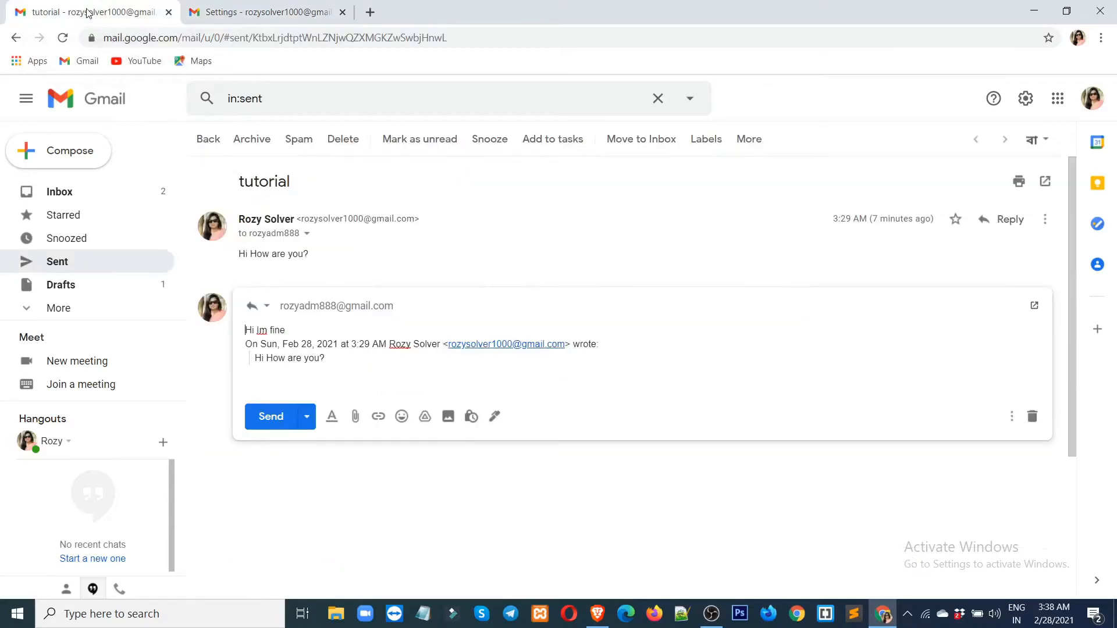
click(81, 194)
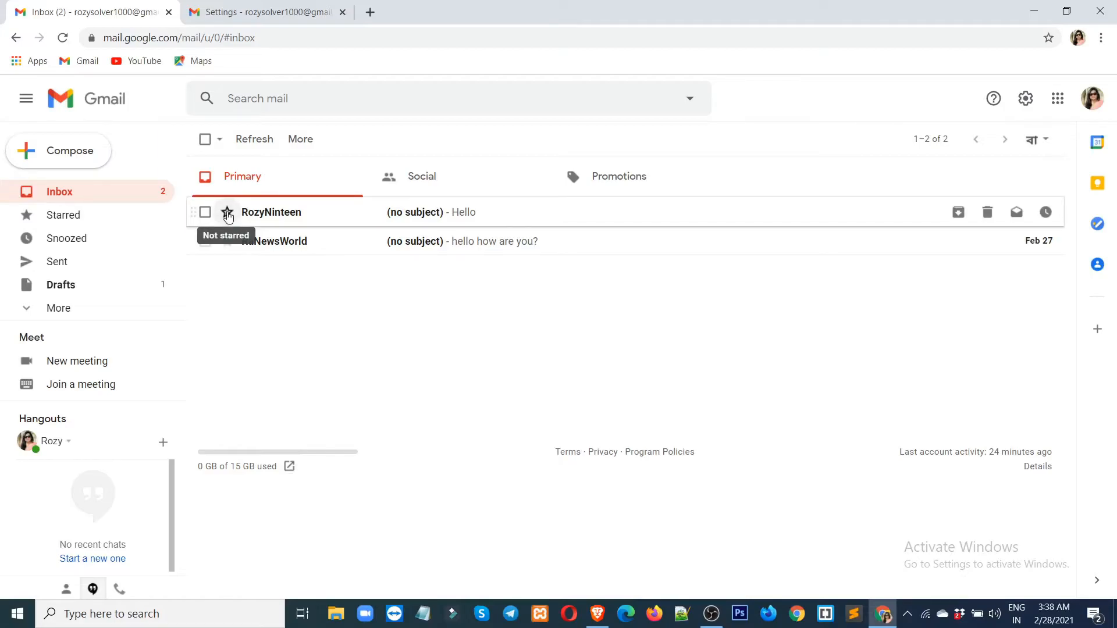
click(294, 14)
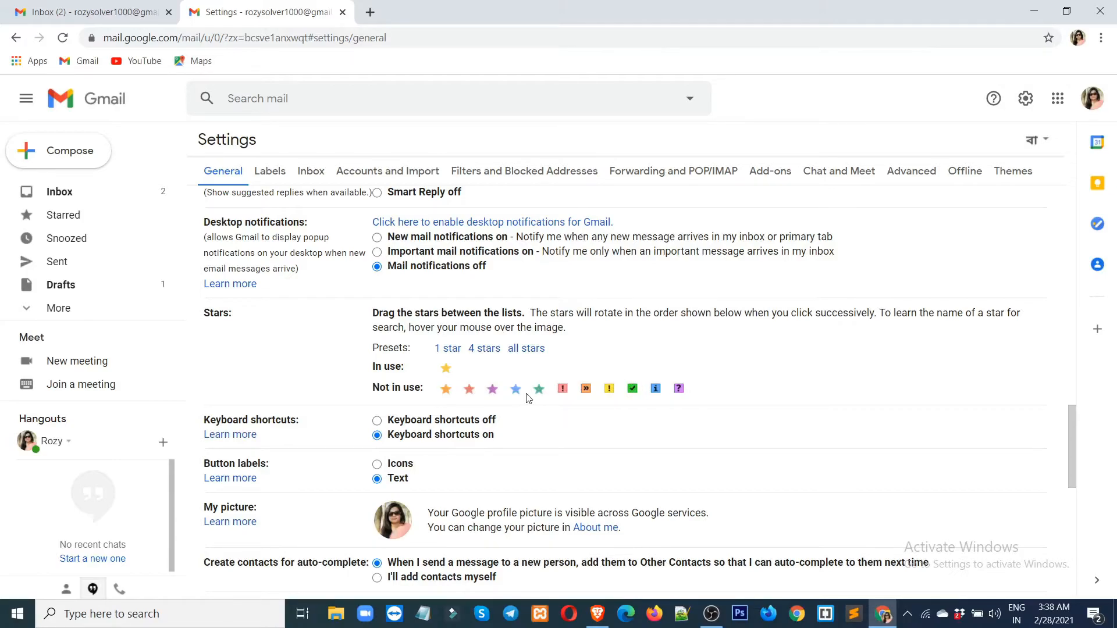
Star the first message in the inbox.
click(100, 12)
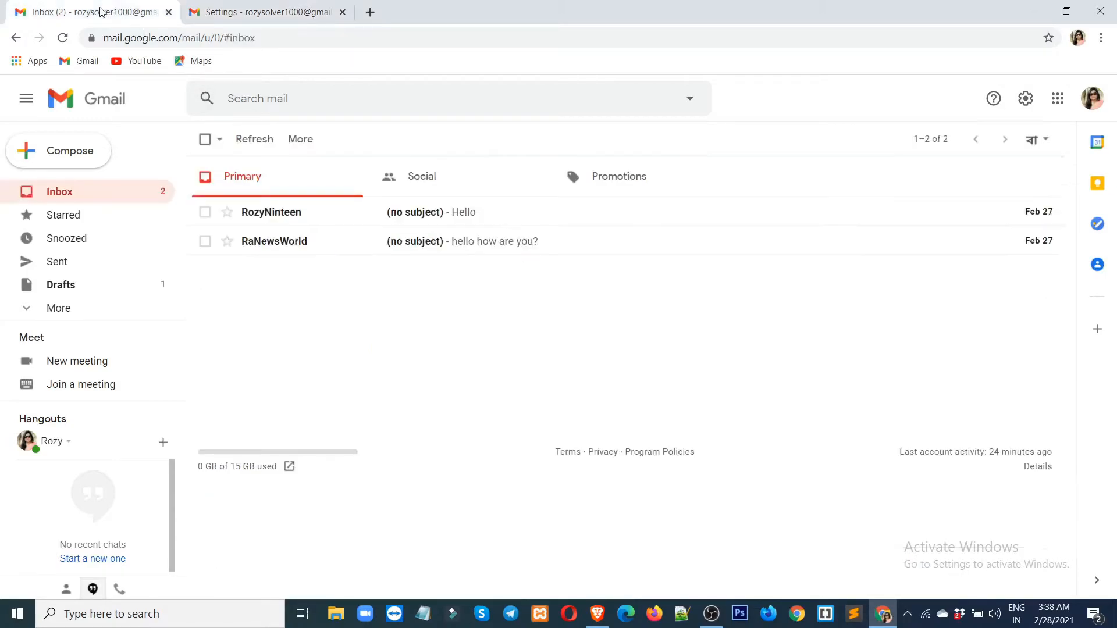
click(229, 214)
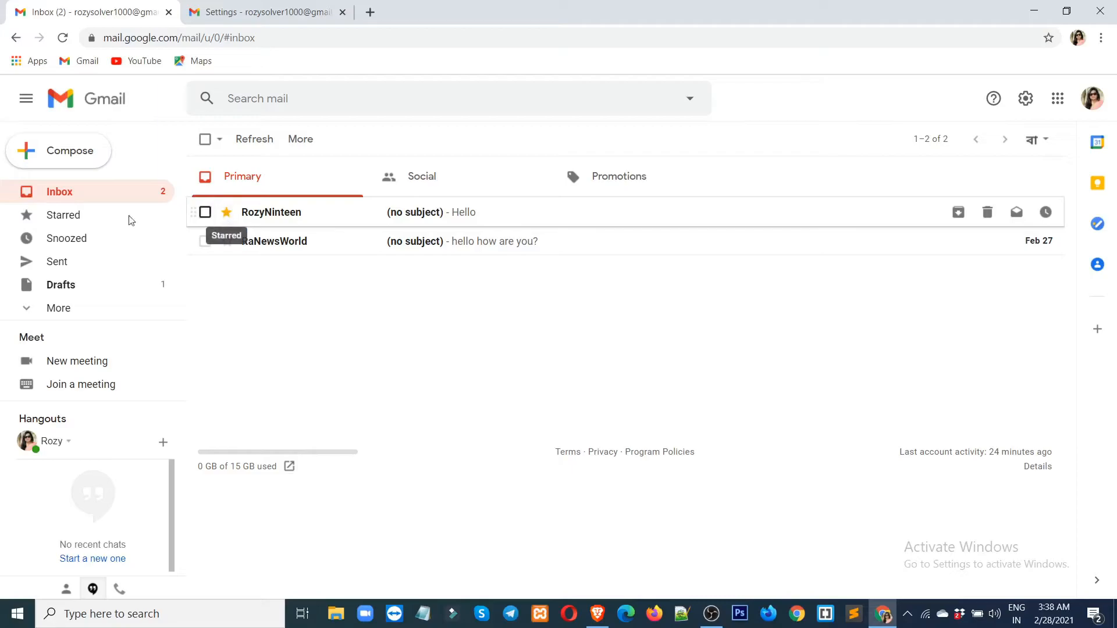
click(251, 12)
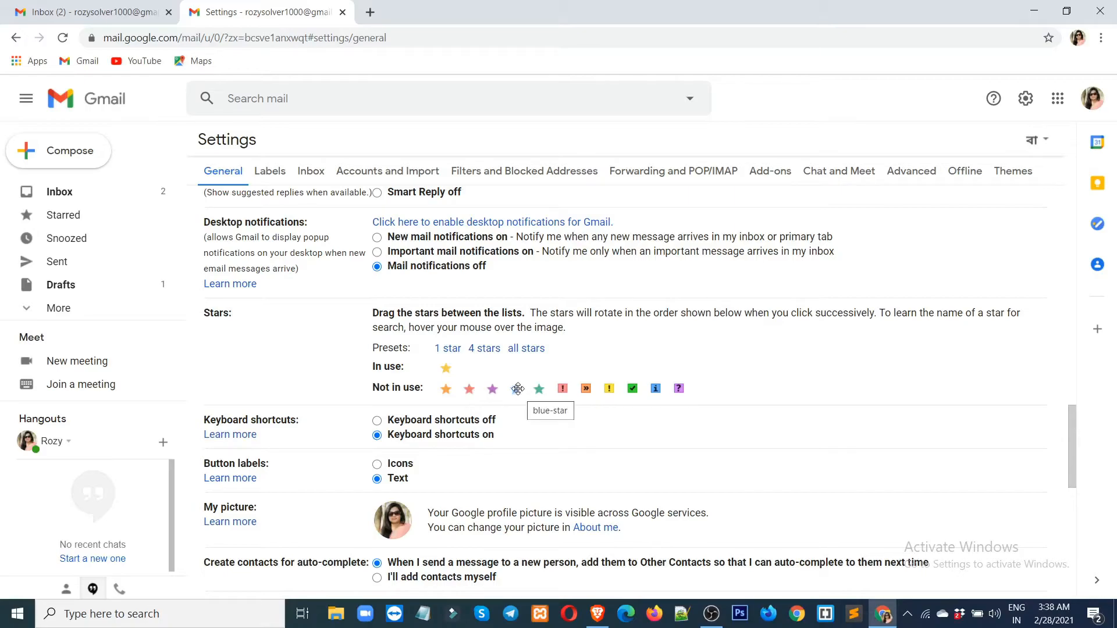
Drag blue star, purple question, green check and red bang into the Stars in use row.
drag(517, 389, 470, 368)
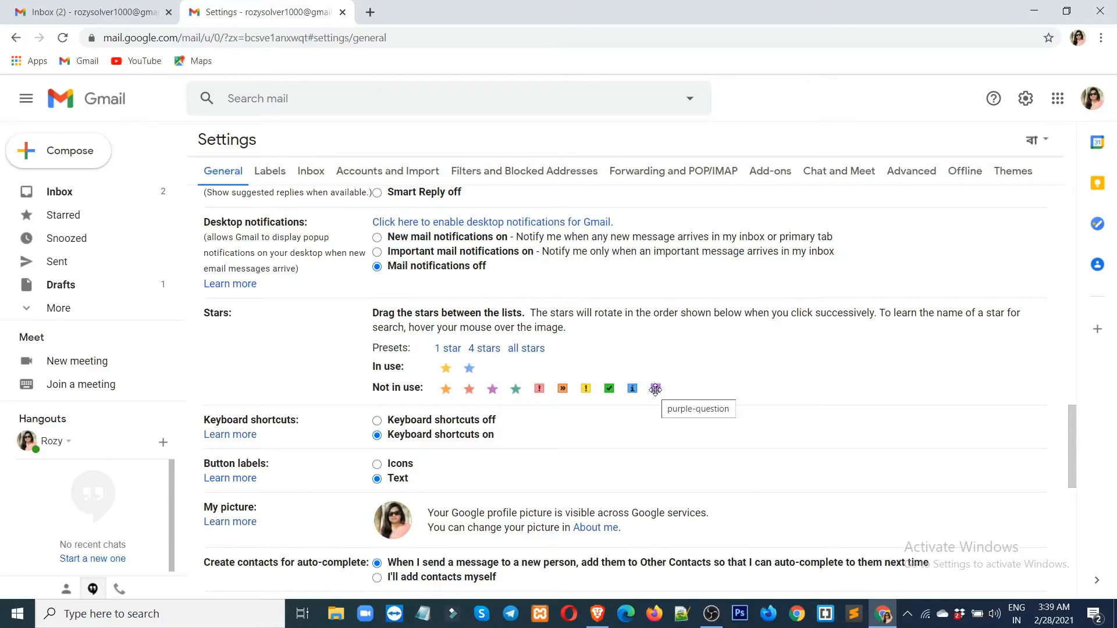
drag(655, 388, 492, 367)
drag(609, 388, 514, 368)
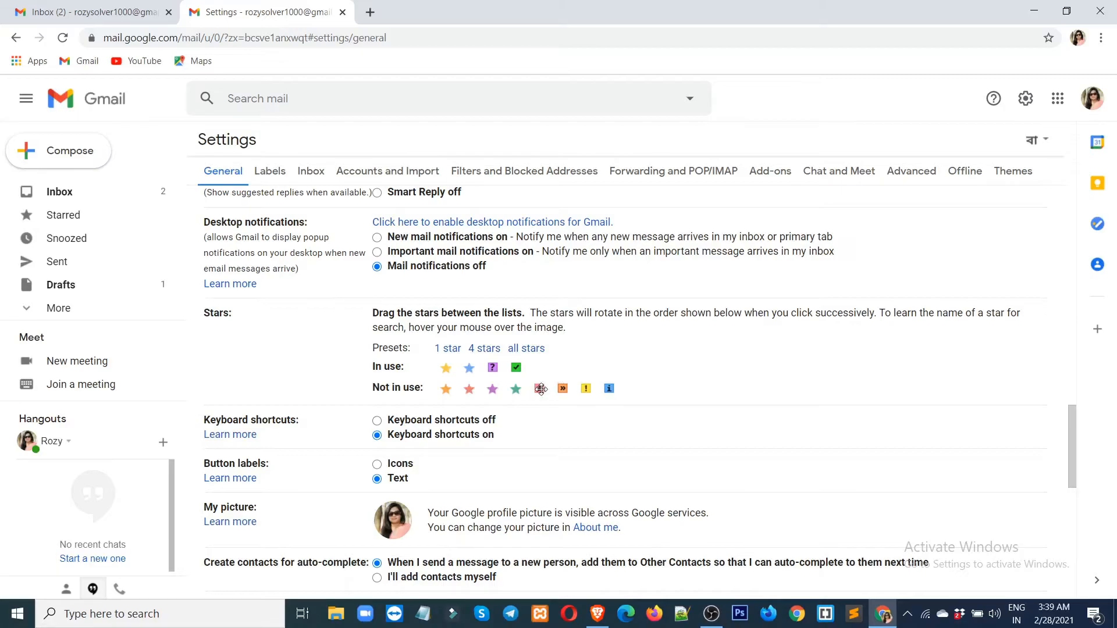
drag(540, 389, 539, 367)
Reload the inbox and cycle the first message's star through green check and red bang, then clear it.
click(90, 13)
click(62, 38)
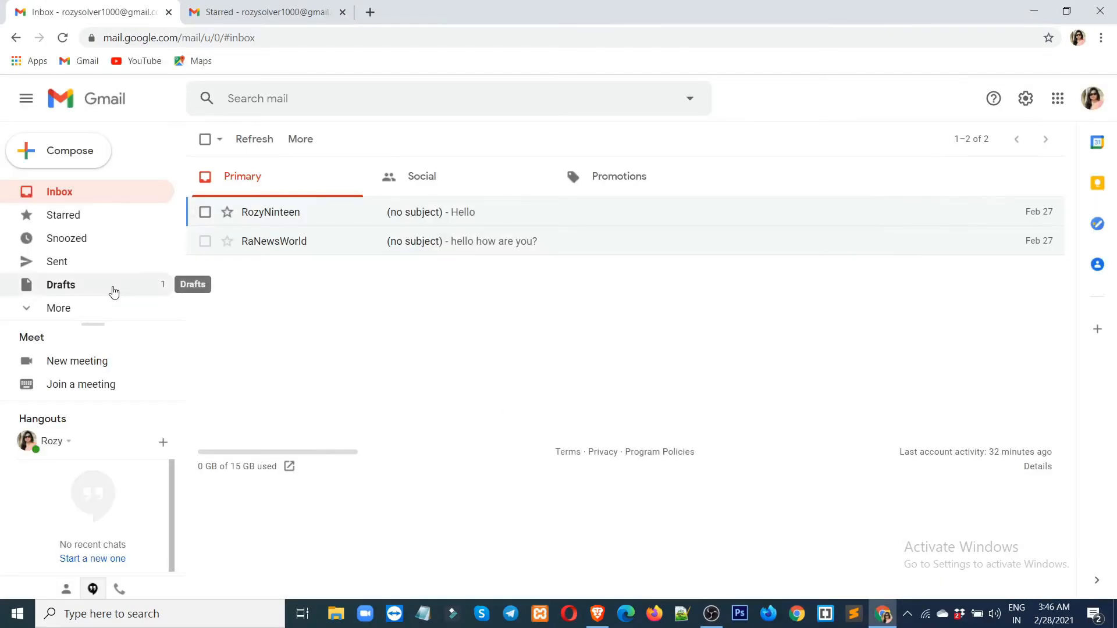
click(228, 213)
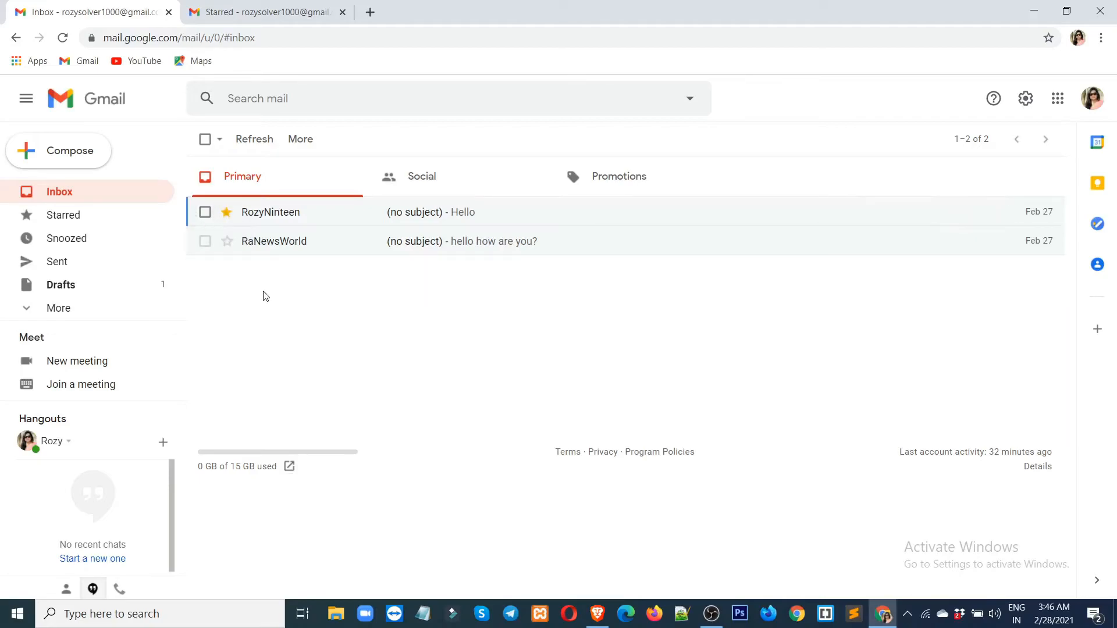
click(229, 215)
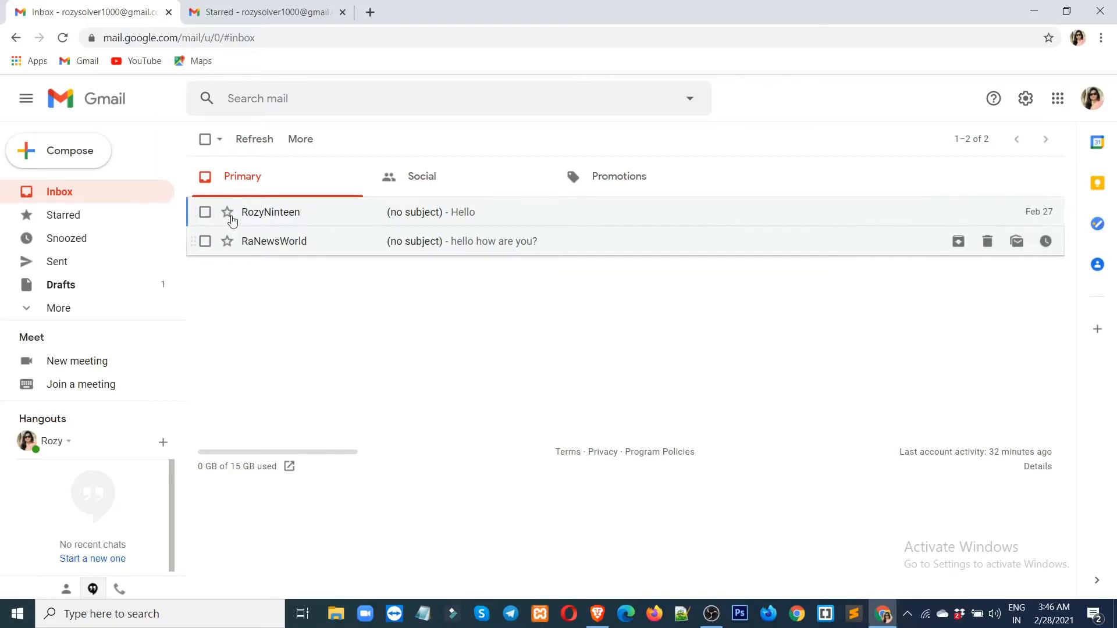
click(227, 212)
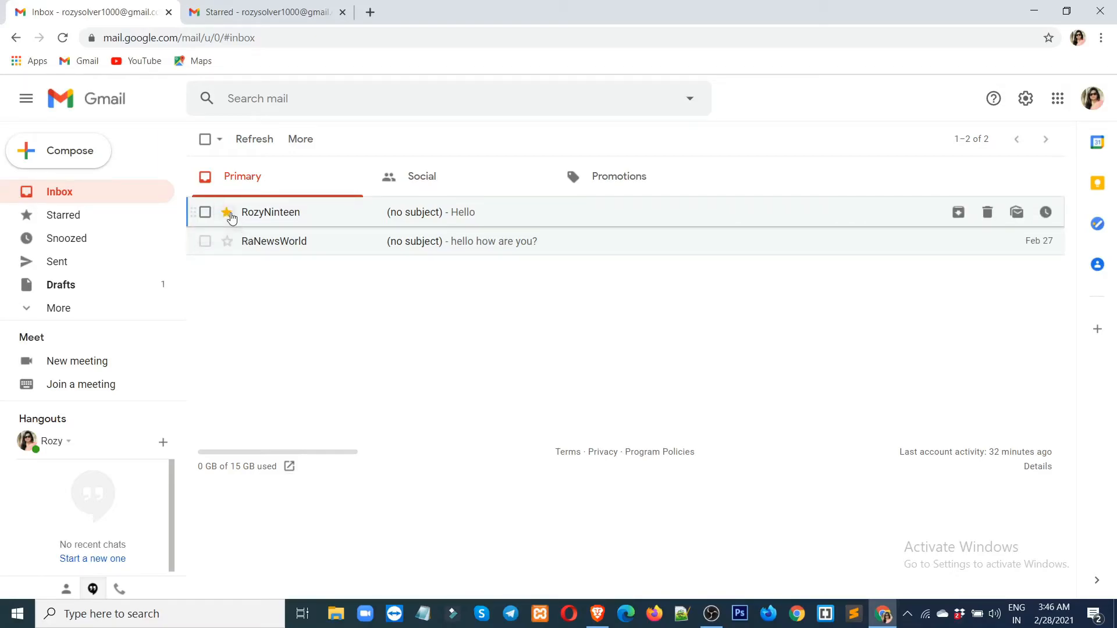
click(227, 212)
click(227, 213)
click(227, 213)
Cycle the first message's star again through blue star, green check and red, ending cleared.
click(227, 213)
click(227, 213)
click(227, 216)
click(228, 216)
click(227, 213)
click(227, 214)
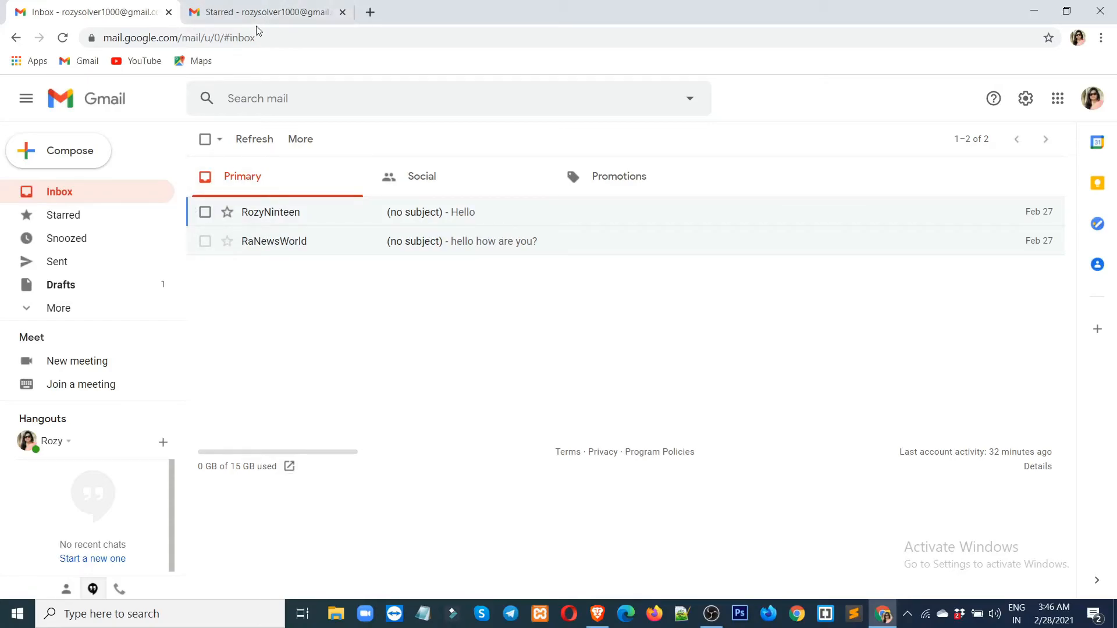
Cycle the second message's star through the types to the red bang.
click(228, 242)
click(227, 242)
click(228, 242)
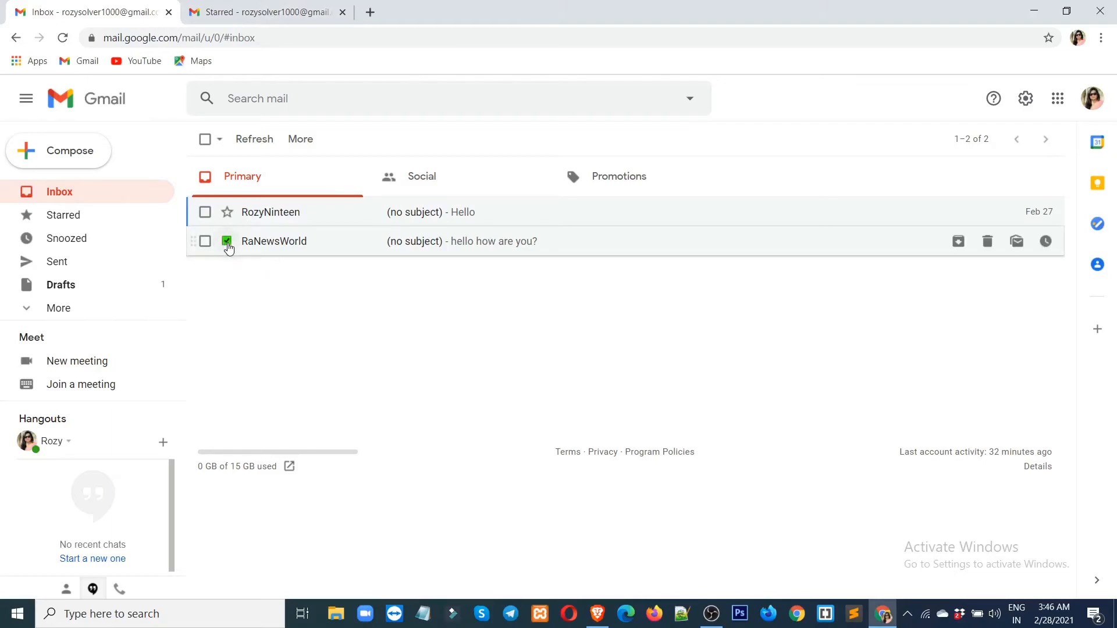
click(227, 243)
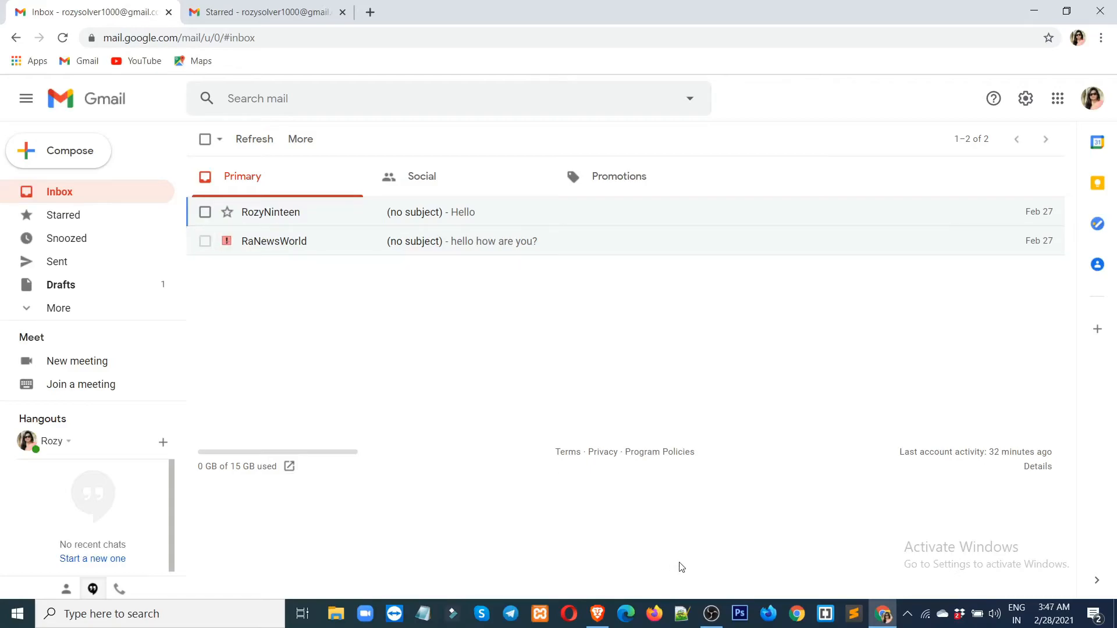
click(711, 613)
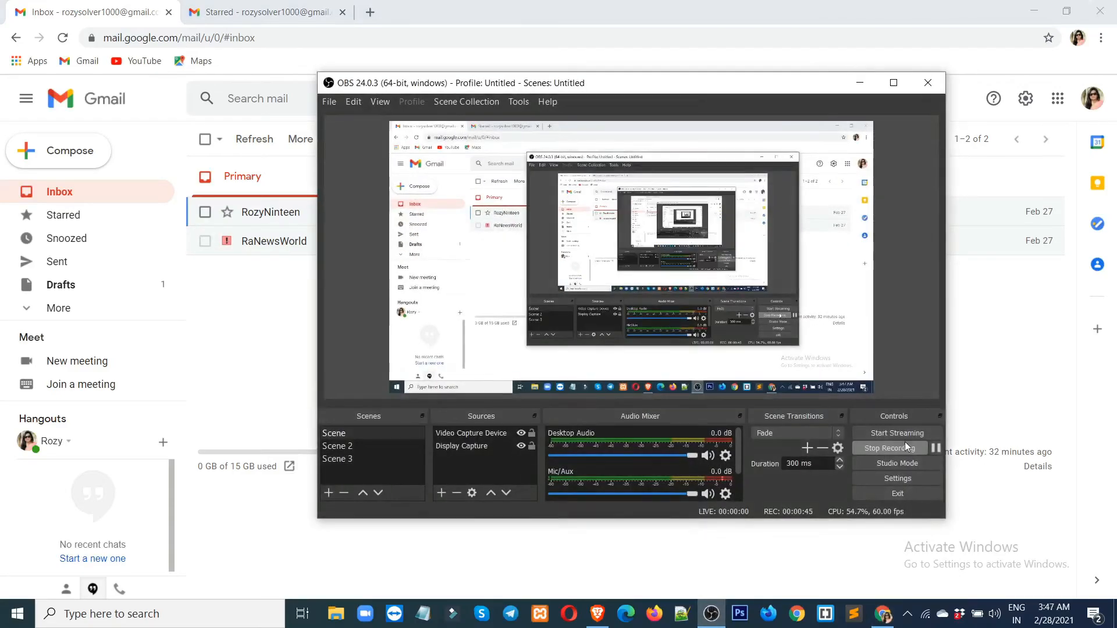
click(889, 450)
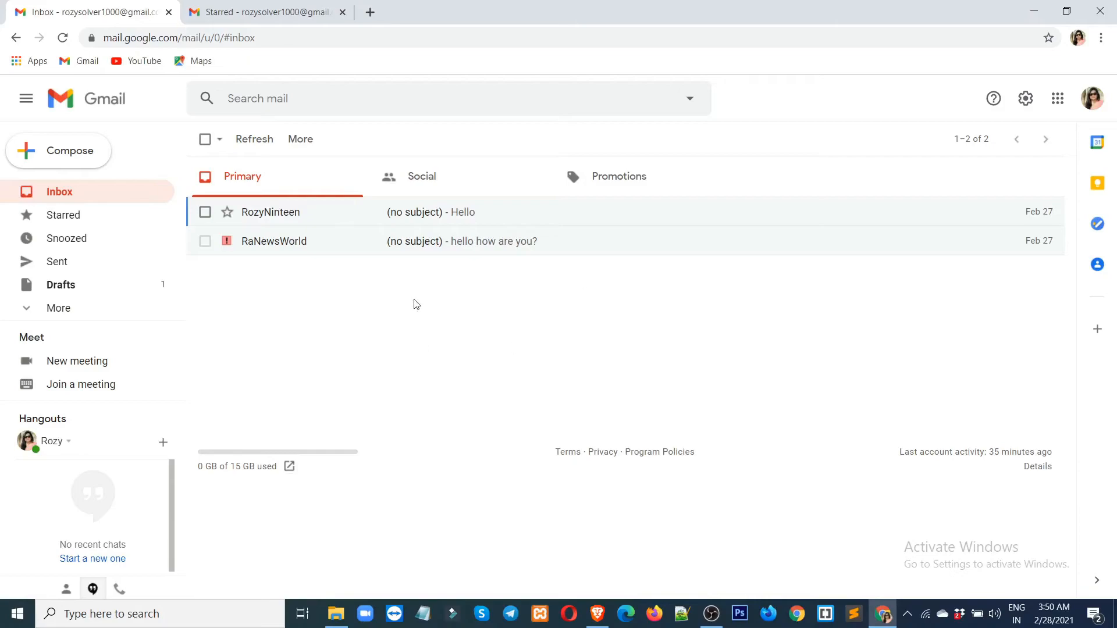
Open Settings > Offline and tick Enable offline mail, briefly checking the inbox tab.
click(259, 12)
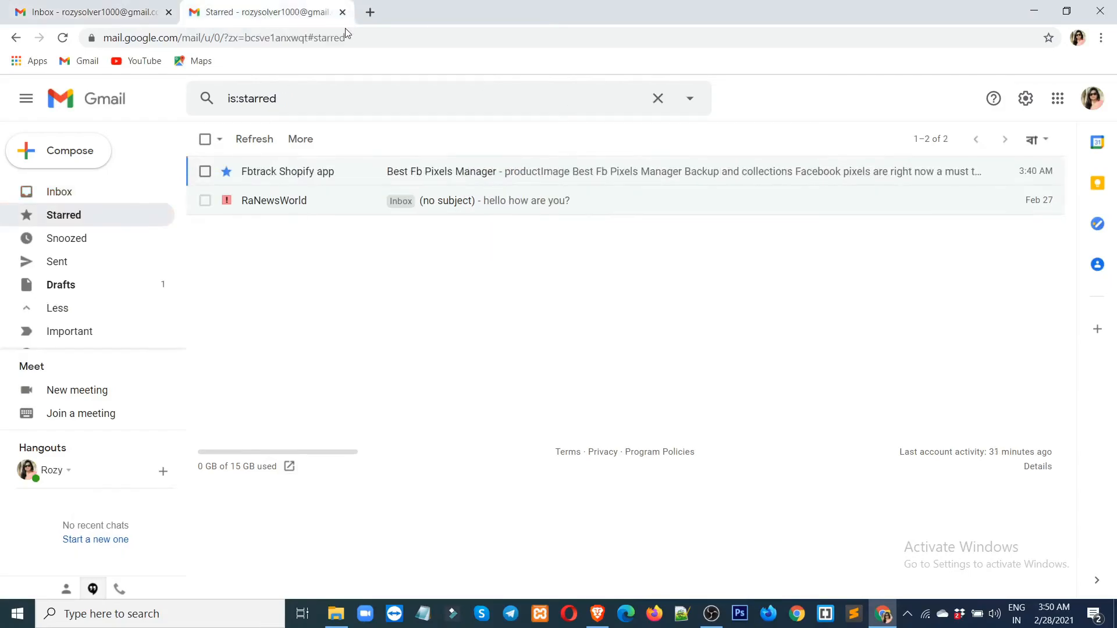
click(1026, 101)
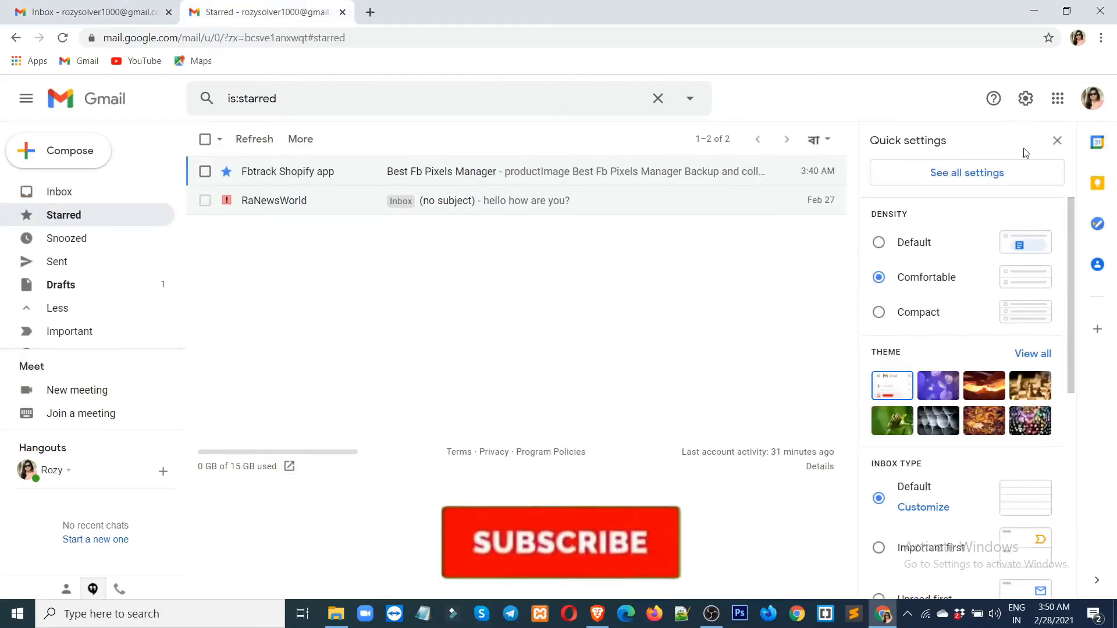
click(949, 184)
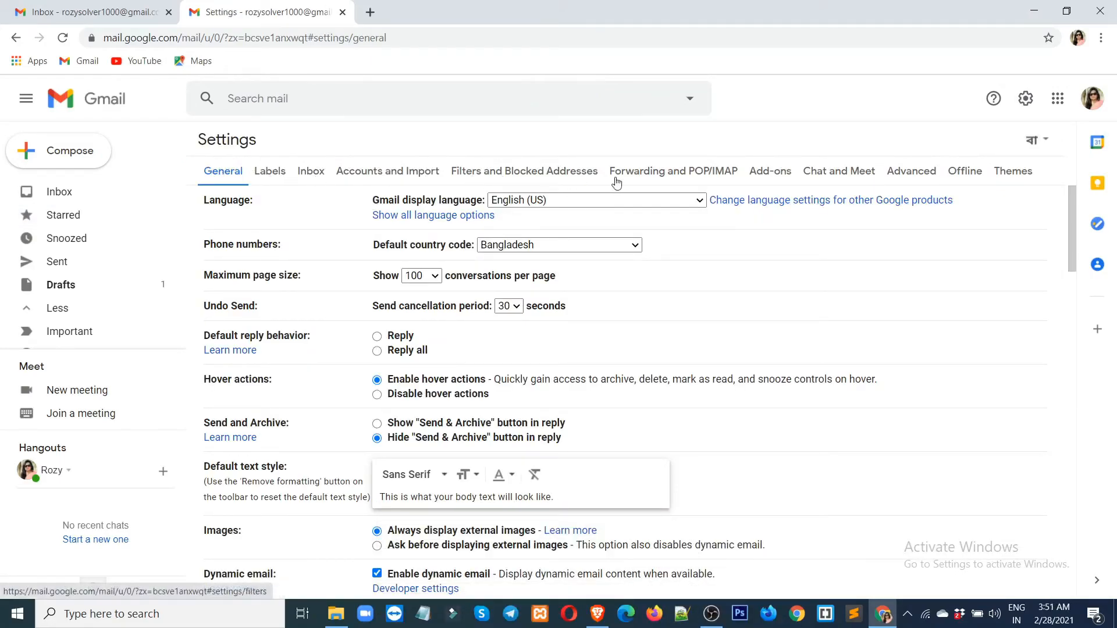
click(965, 173)
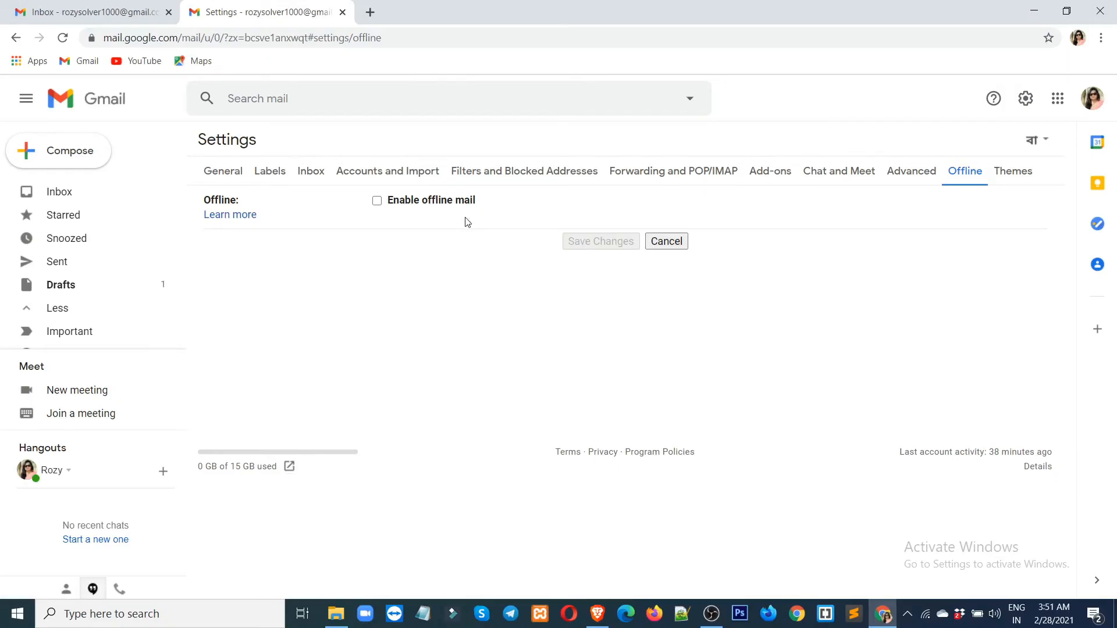
click(377, 201)
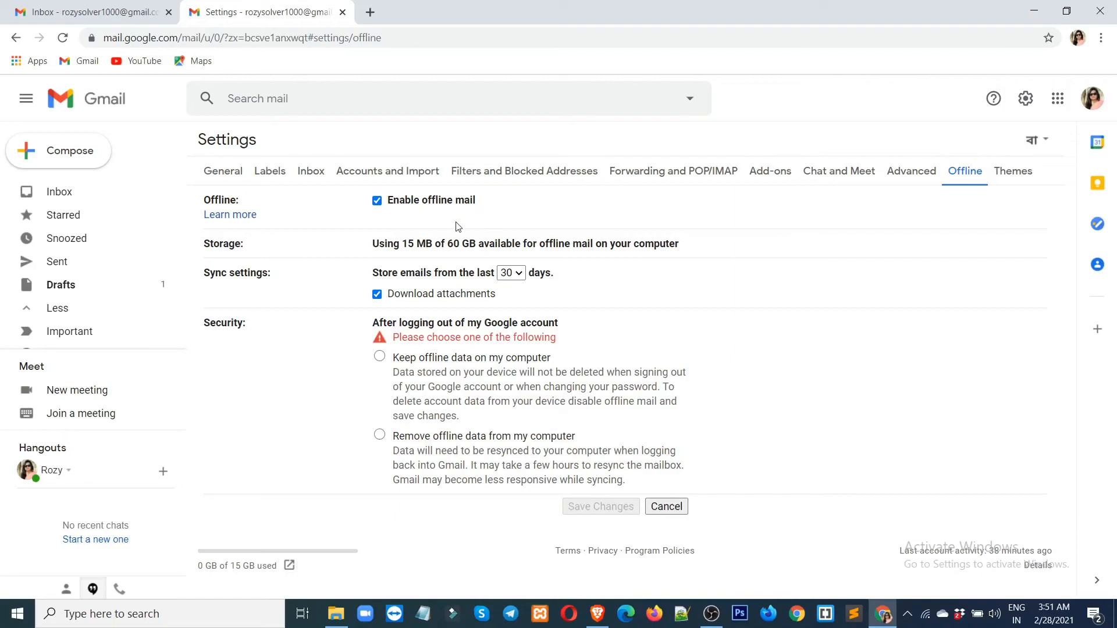
click(110, 14)
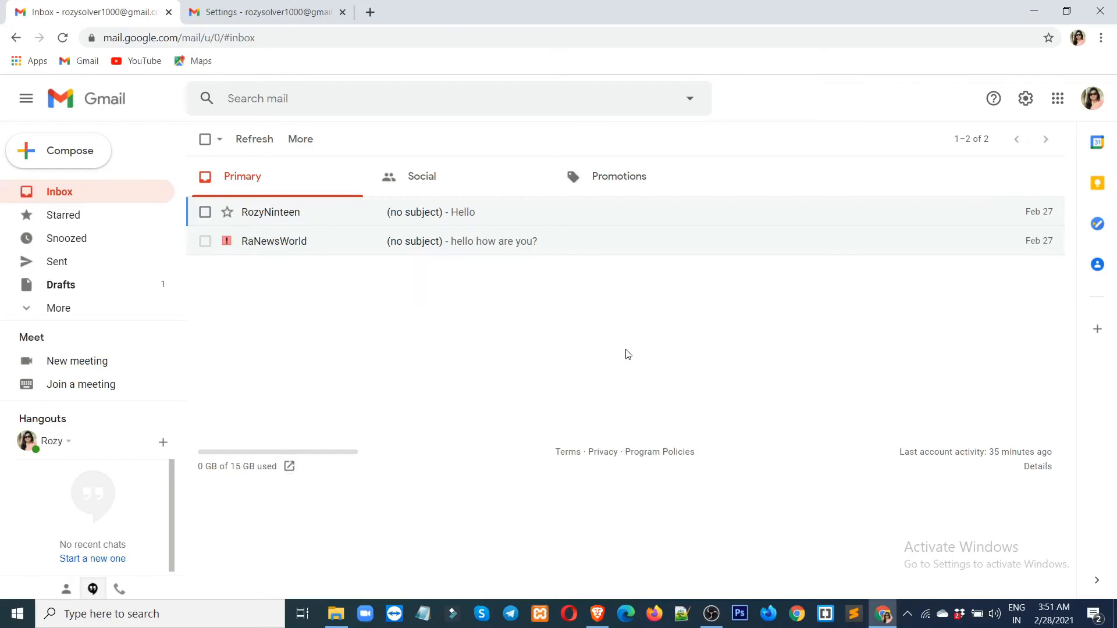
click(246, 17)
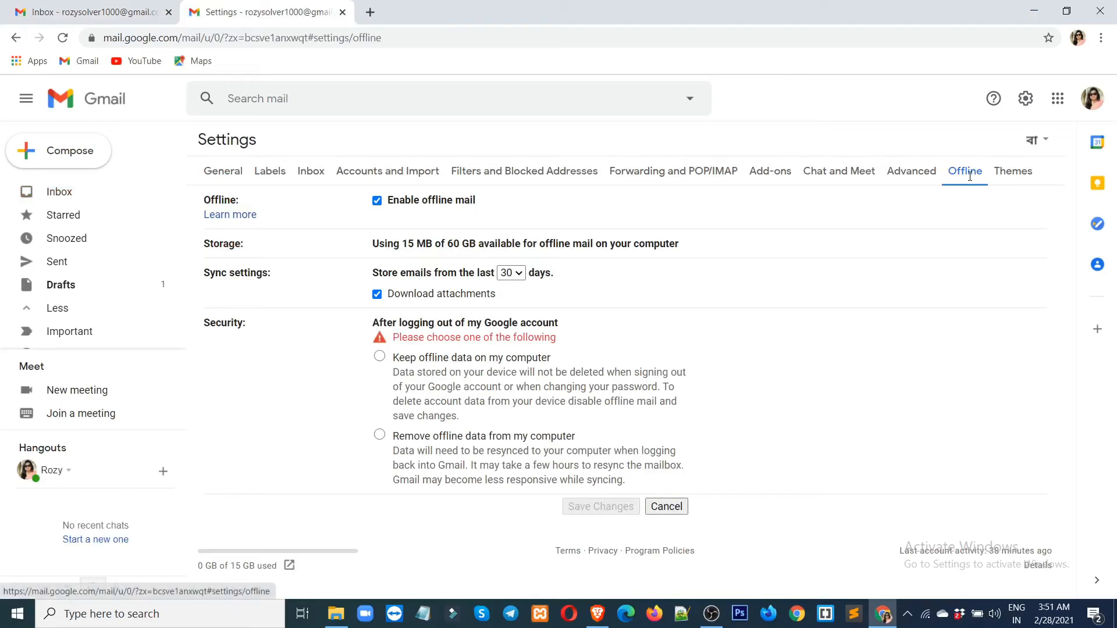
Preview the forest and chess photo themes in the Themes picker, then go to the inbox tab.
click(1015, 171)
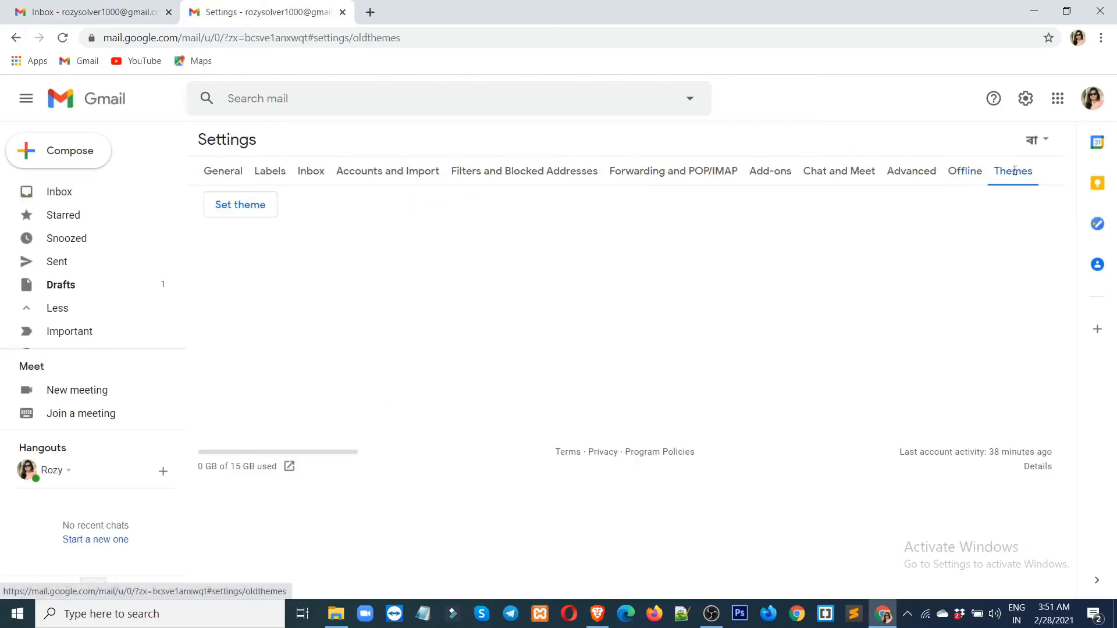
click(234, 211)
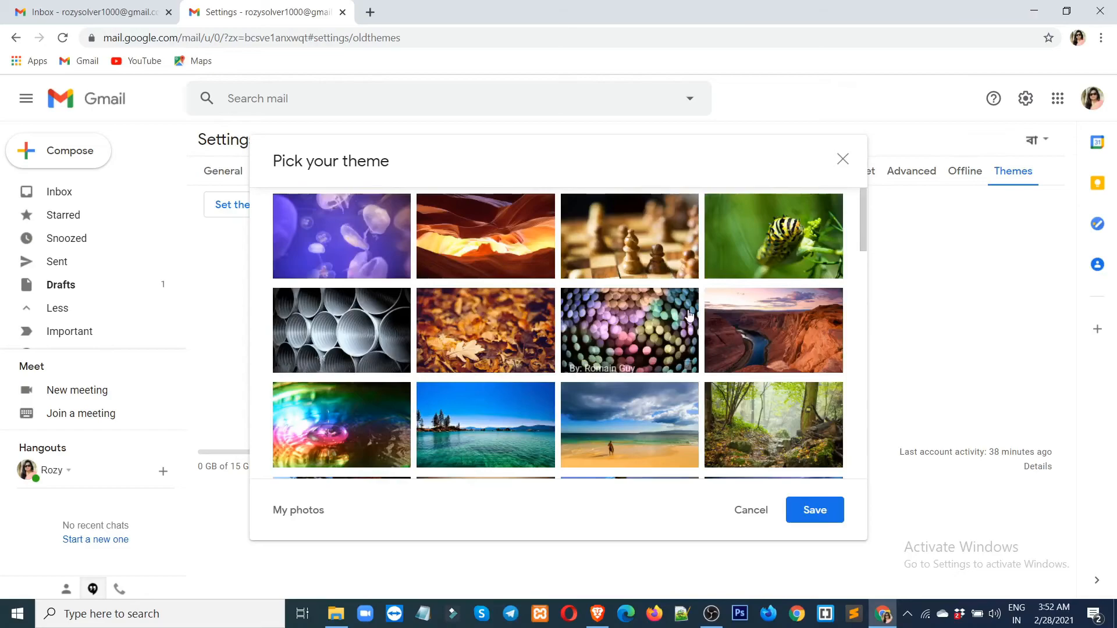
scroll(689, 314, down, 3)
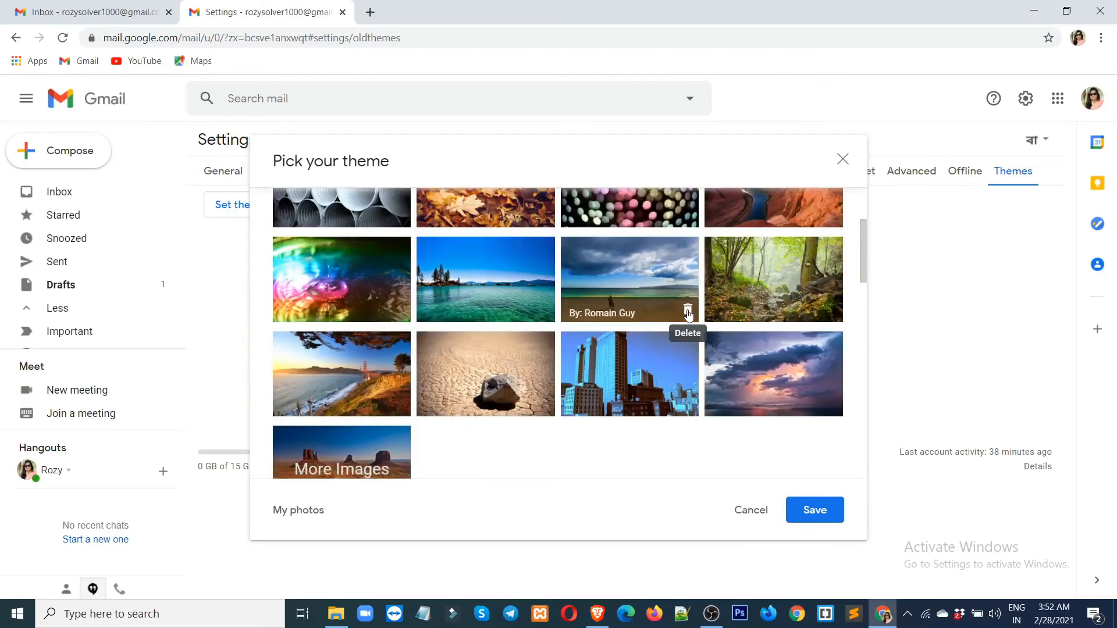
click(768, 283)
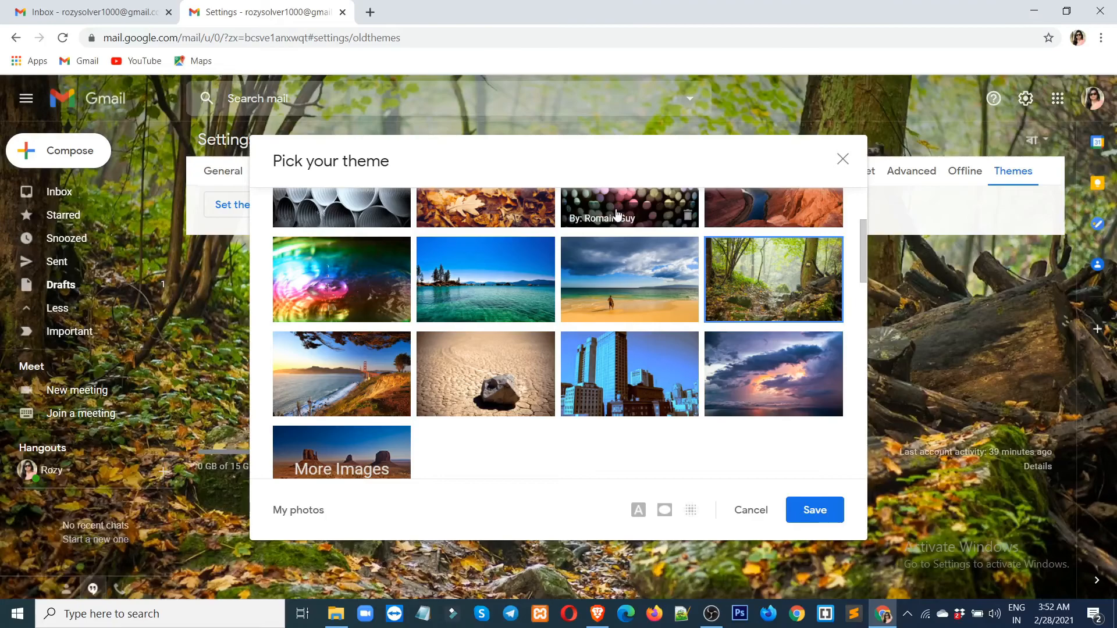
scroll(622, 199, up, 3)
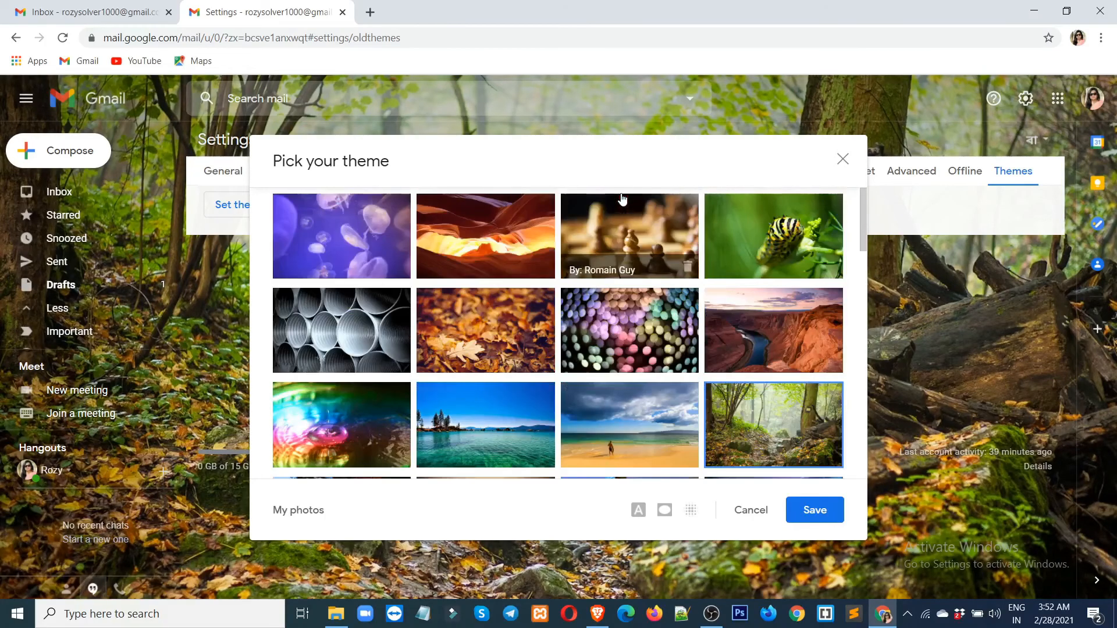
click(617, 235)
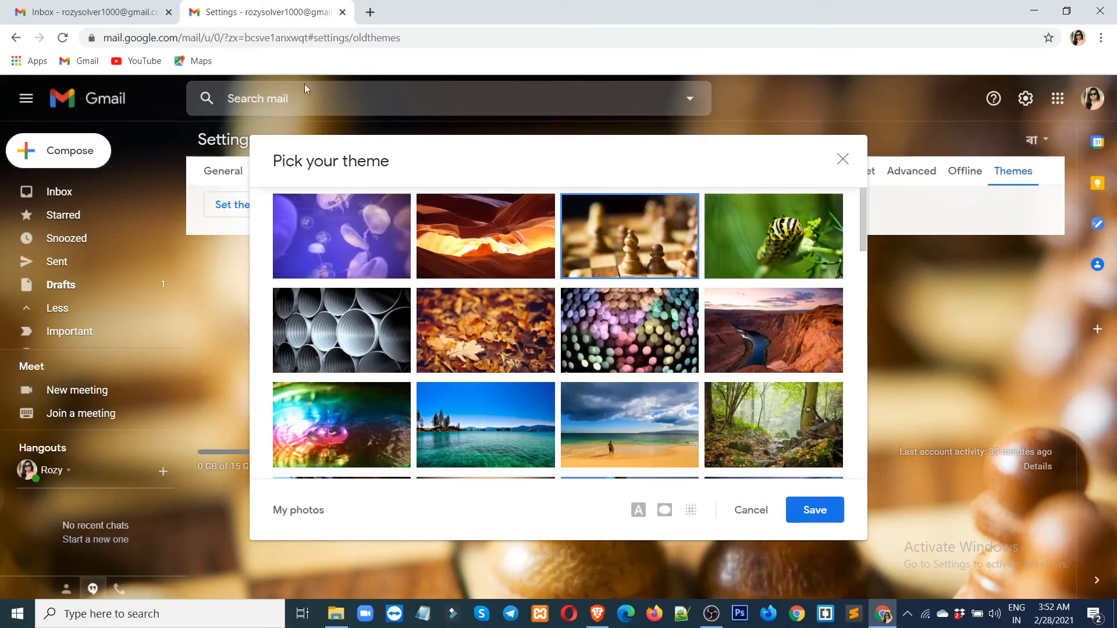
click(96, 12)
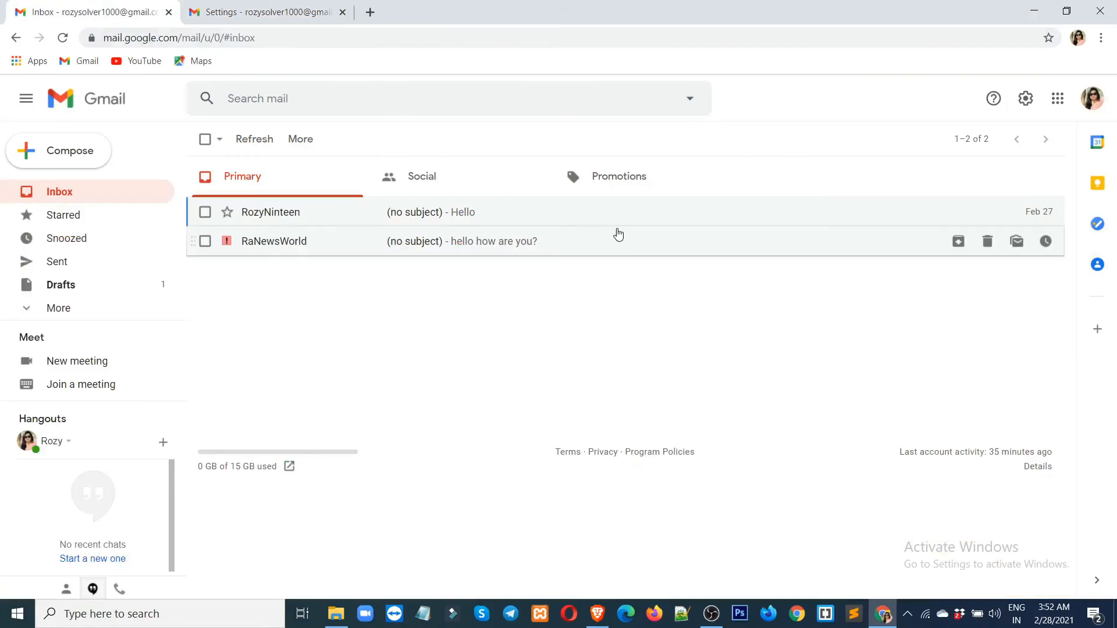
Pick the Dark theme in the theme grid, after briefly trying Mustard, and save it.
click(265, 12)
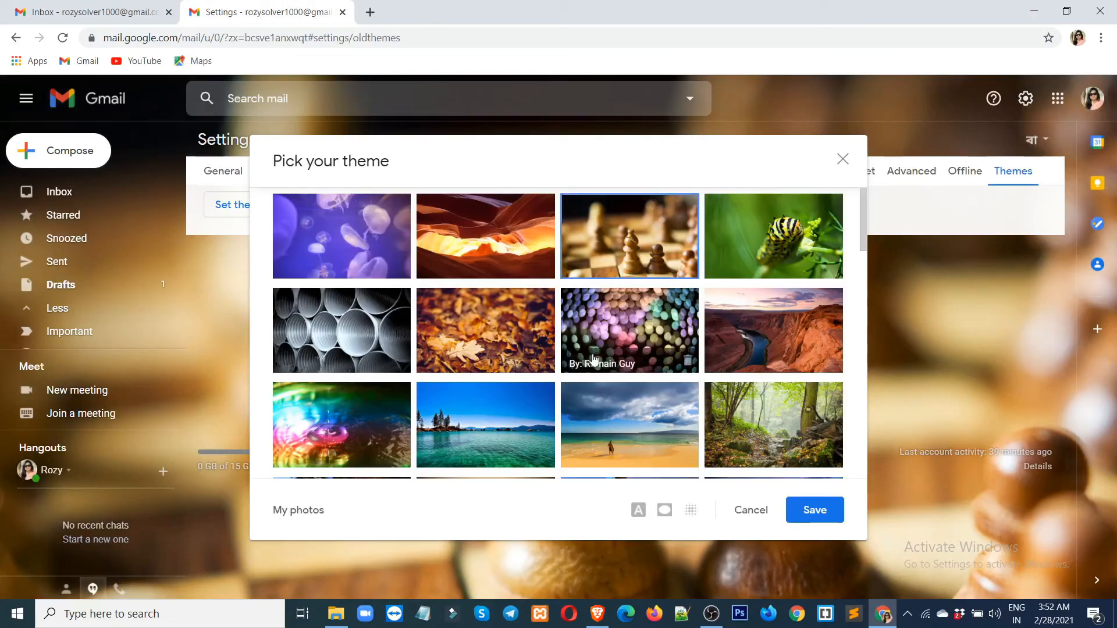
scroll(594, 358, down, 10)
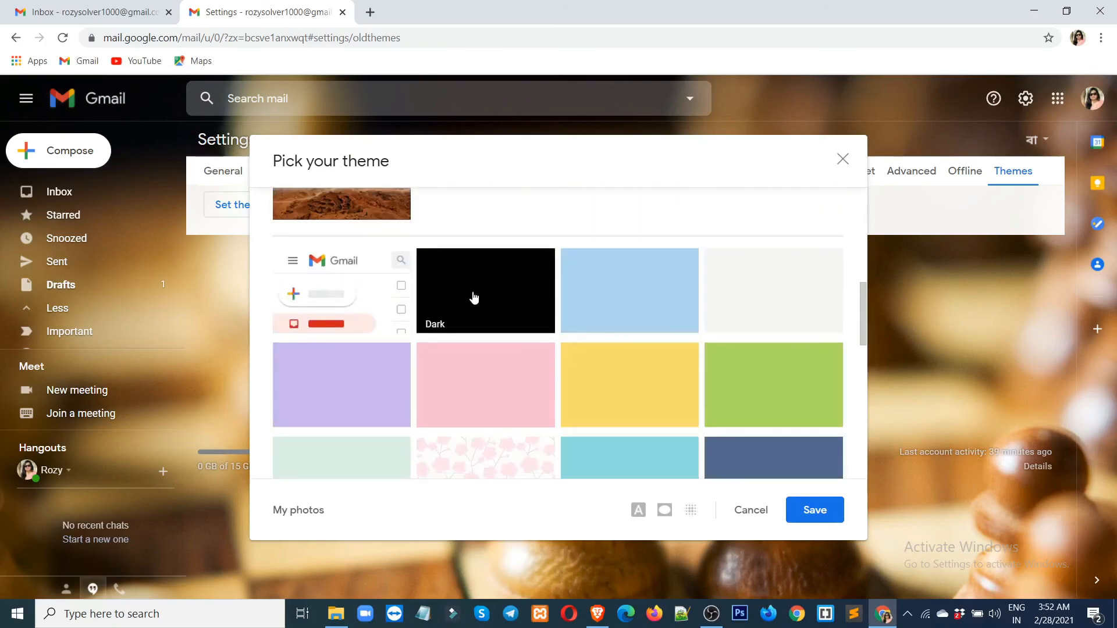
click(474, 297)
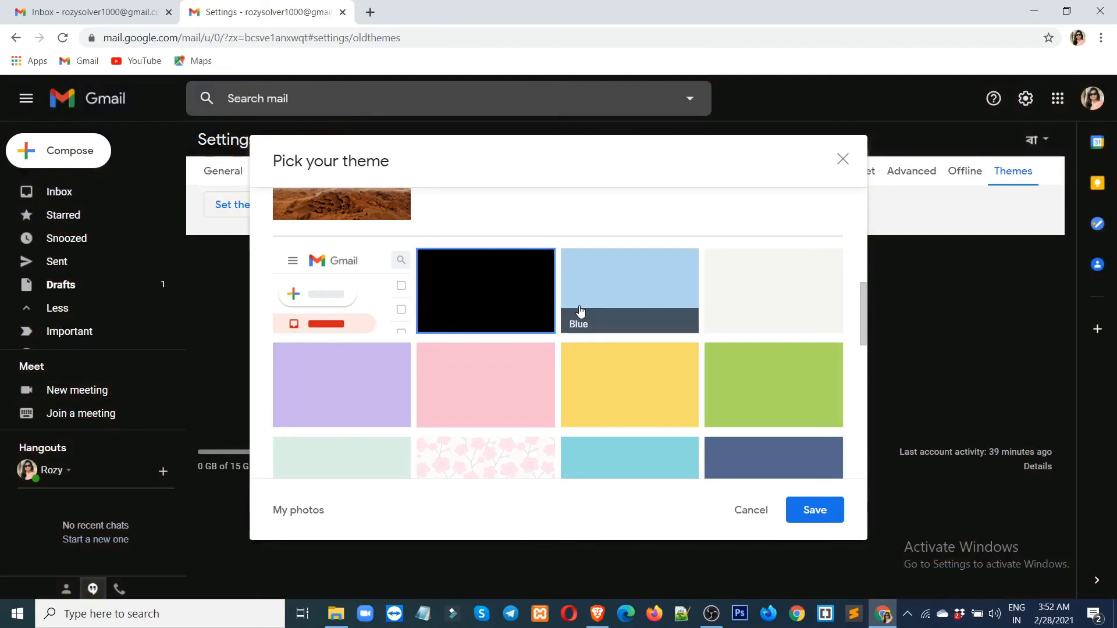
click(617, 381)
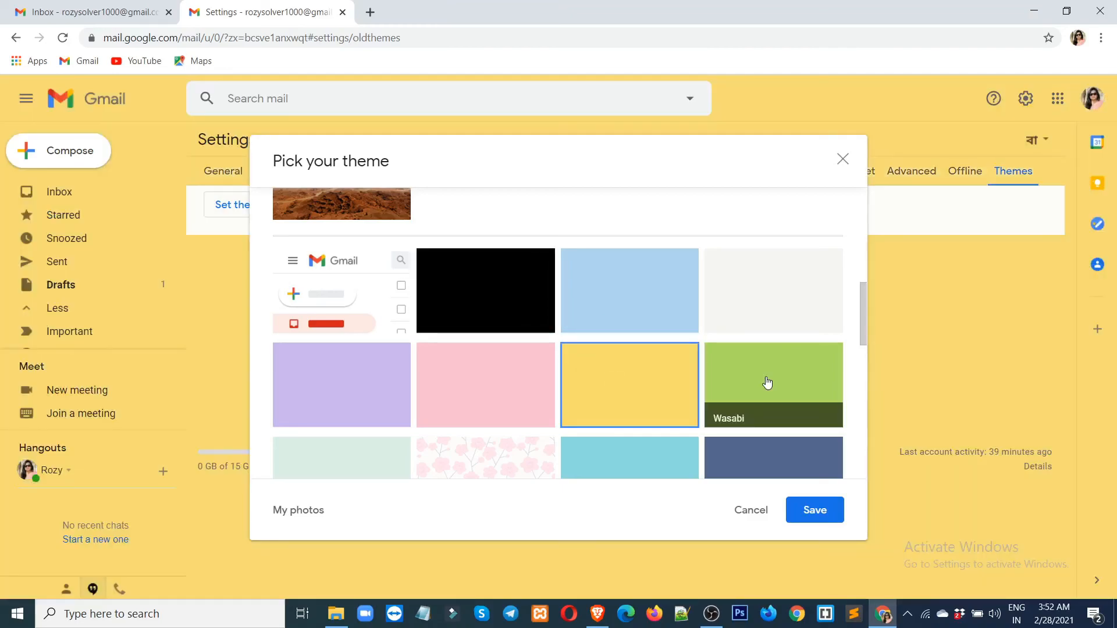
click(516, 302)
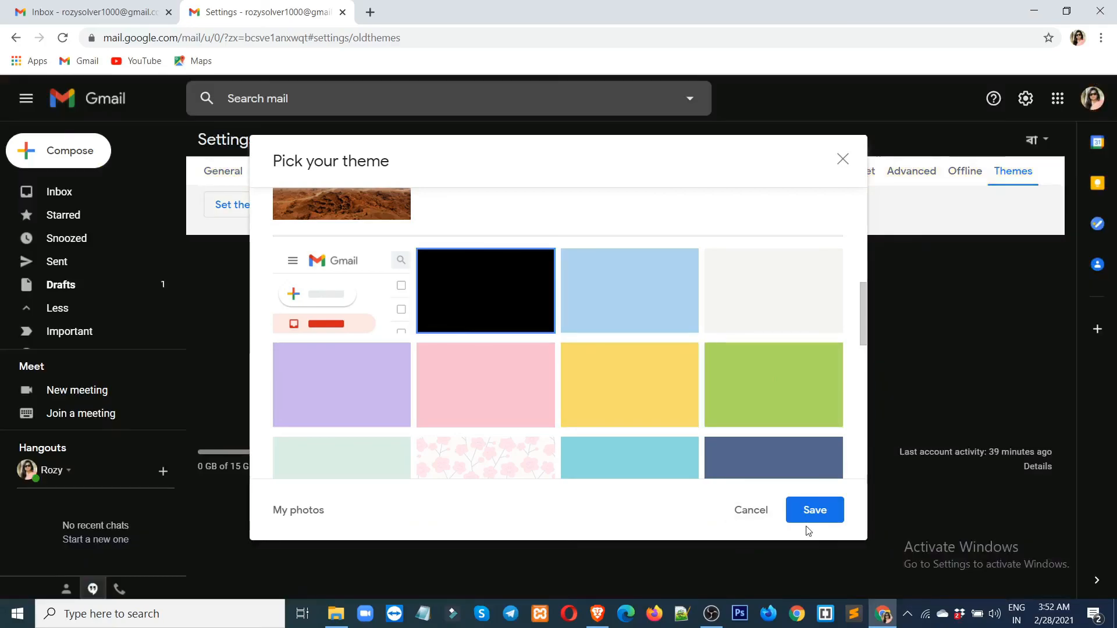
click(814, 511)
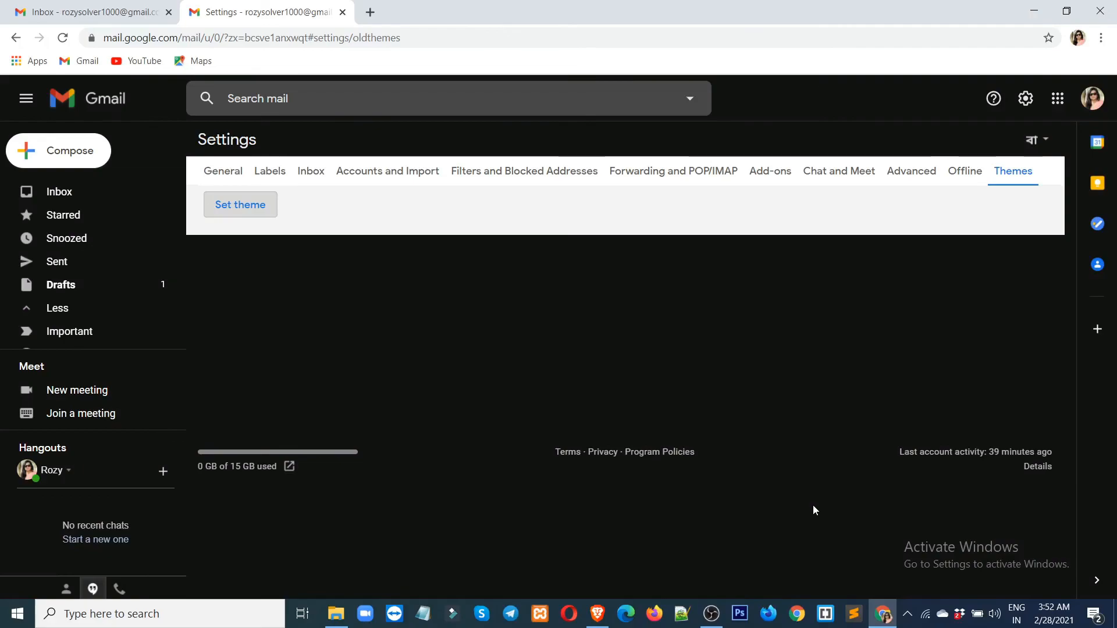